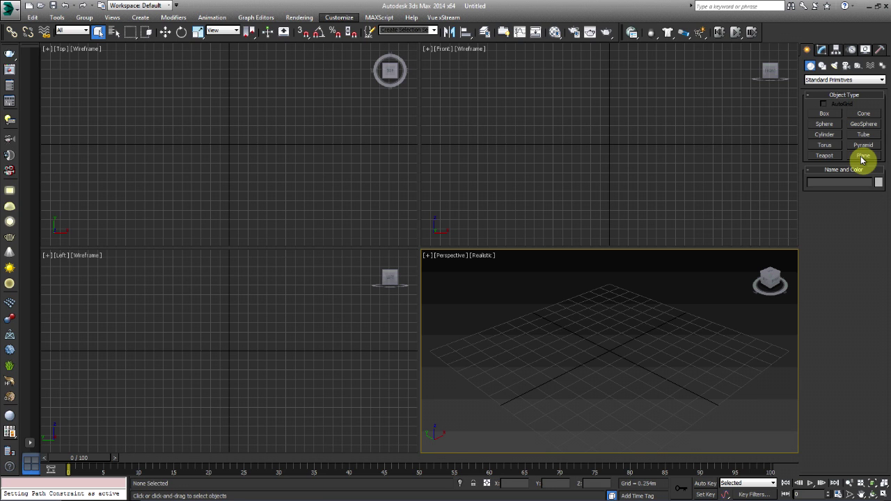
# Draw a large plane in the Top viewport and move it slightly near the origin
pyautogui.click(862, 156)
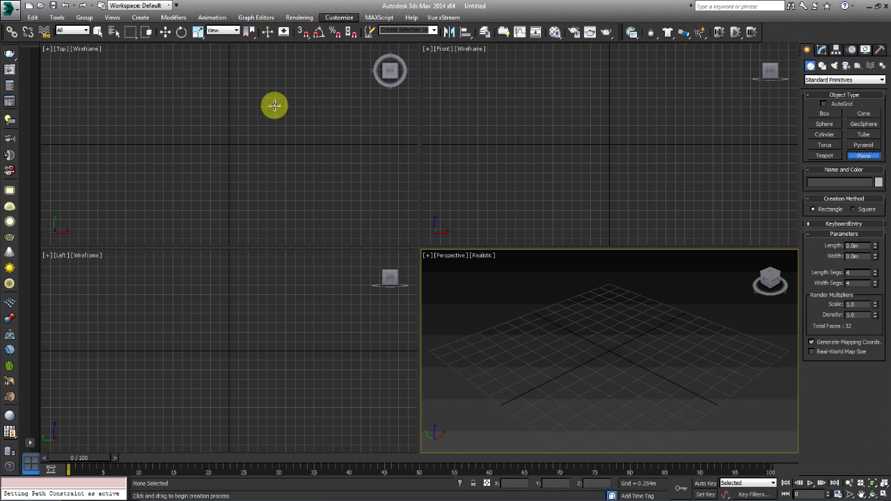
pyautogui.click(140, 94)
pyautogui.moveTo(130, 72); pyautogui.dragTo(391, 301)
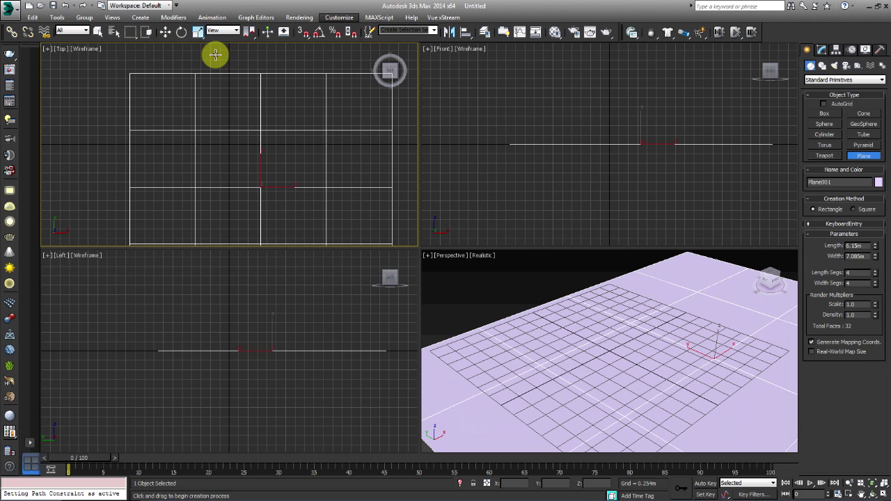
pyautogui.click(181, 31)
pyautogui.click(166, 32)
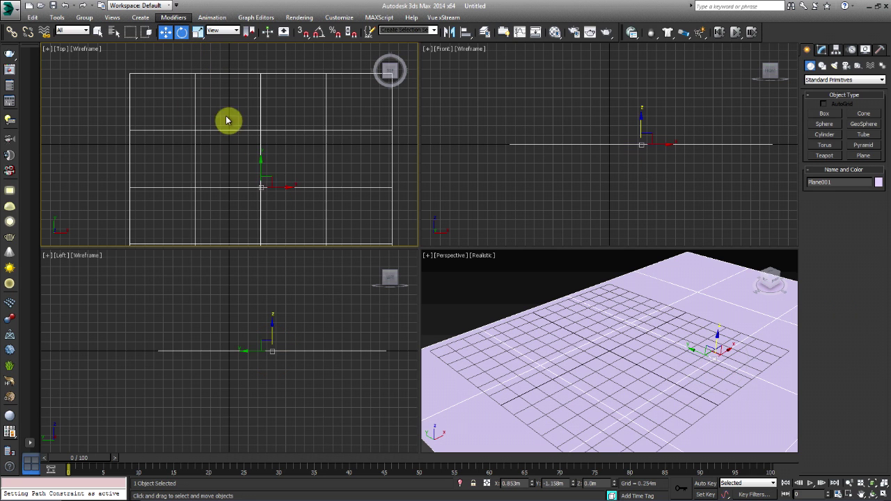
pyautogui.moveTo(258, 163)
pyautogui.mouseDown()
pyautogui.moveTo(257, 133)
pyautogui.moveTo(282, 153)
pyautogui.moveTo(266, 154)
pyautogui.mouseUp()
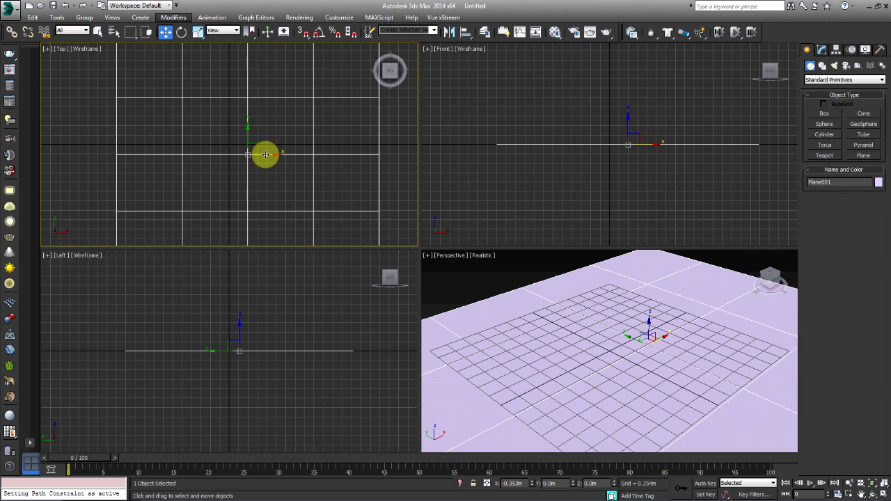
# Change the plane's object colour to orange
pyautogui.click(879, 182)
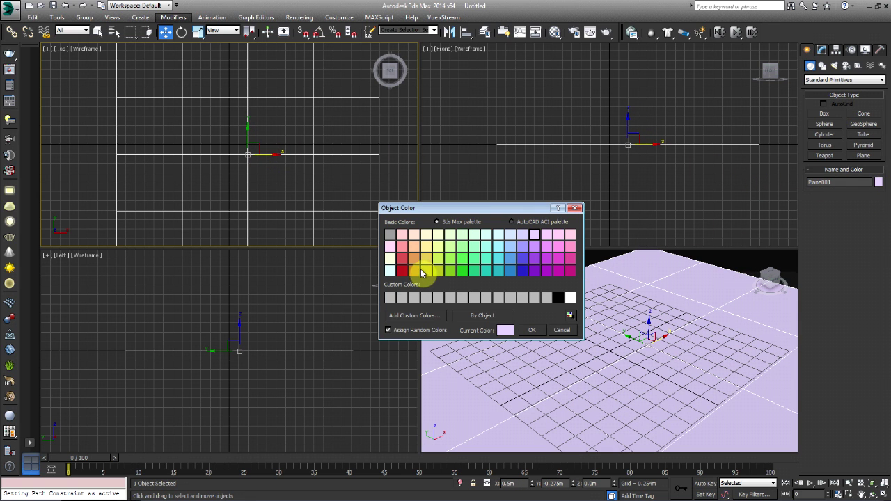
pyautogui.click(414, 271)
pyautogui.click(532, 330)
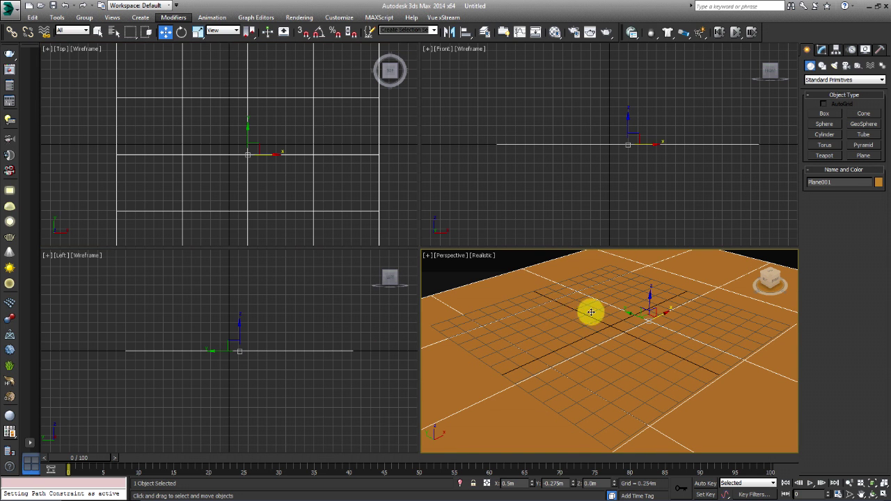
# Scale the plane up uniformly past the home grid and move it slightly
pyautogui.scroll(-6, 277, 216)
pyautogui.rightClick(266, 200)
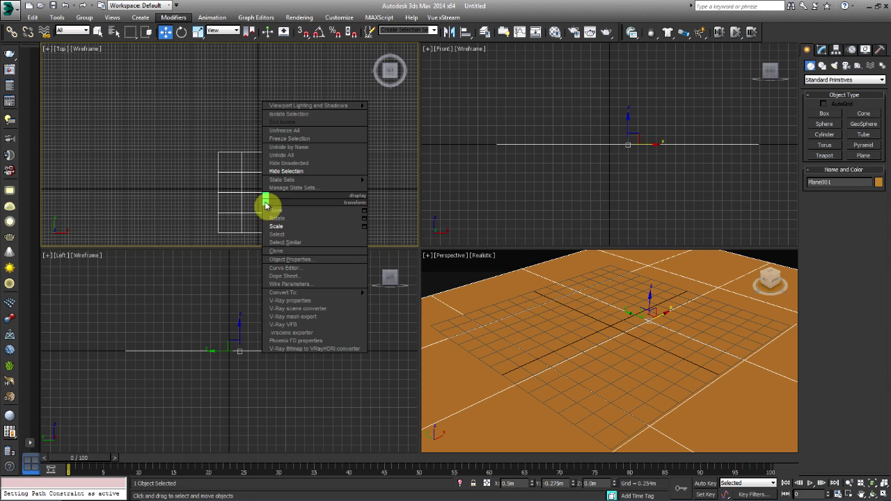
pyautogui.click(291, 223)
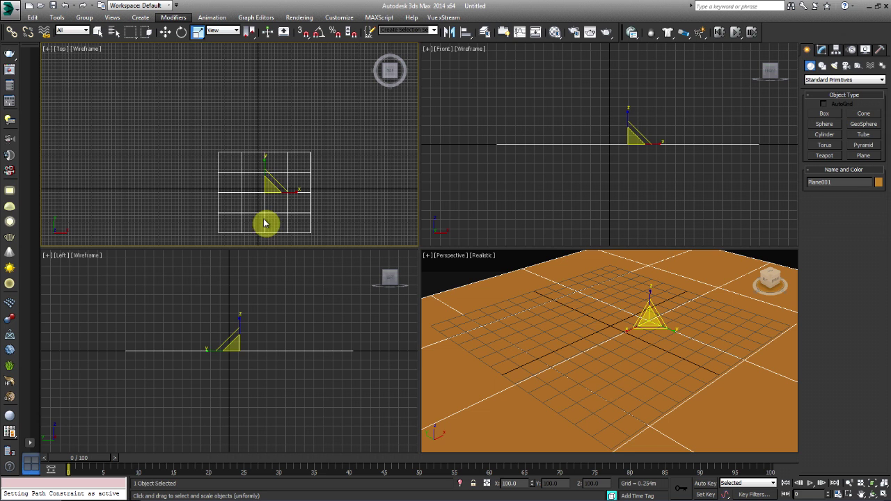
pyautogui.moveTo(265, 213); pyautogui.dragTo(245, 139)
pyautogui.click(166, 32)
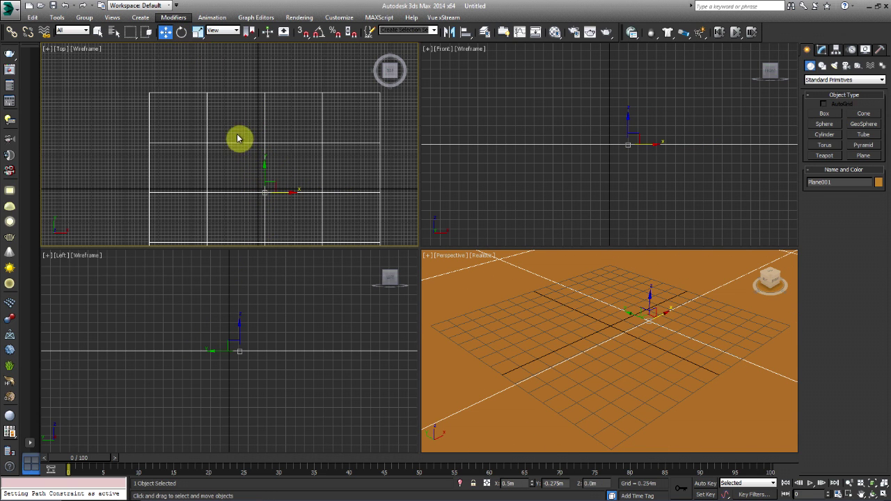
pyautogui.moveTo(258, 169); pyautogui.dragTo(277, 179)
# Maximize the Perspective viewport and nudge the plane to about X -0.115 m, Y 0.88 m
pyautogui.scroll(-6, 596, 369)
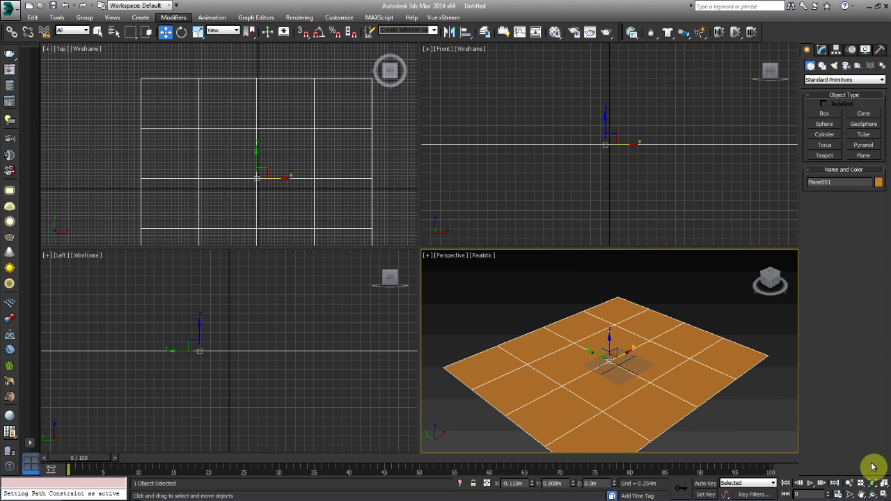
pyautogui.click(875, 494)
pyautogui.keyDown('alt'); pyautogui.moveTo(453, 354); pyautogui.dragTo(505, 340, button='middle'); pyautogui.keyUp('alt')
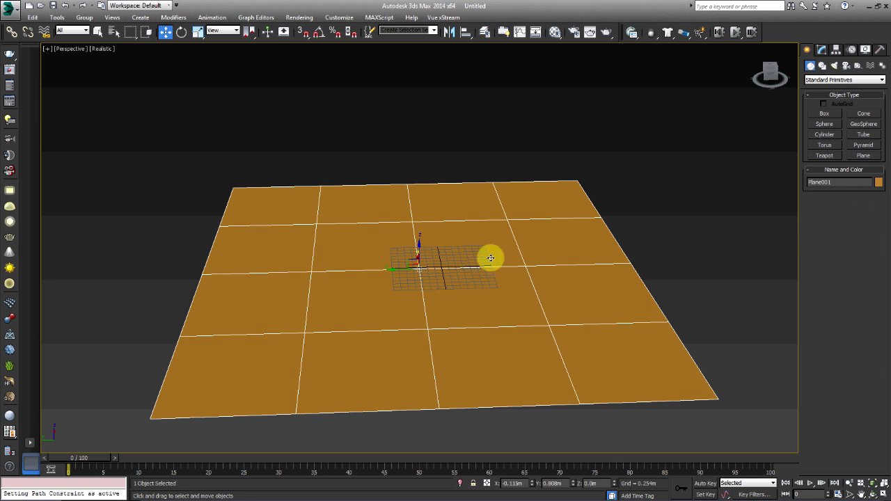
pyautogui.moveTo(400, 270); pyautogui.dragTo(401, 274)
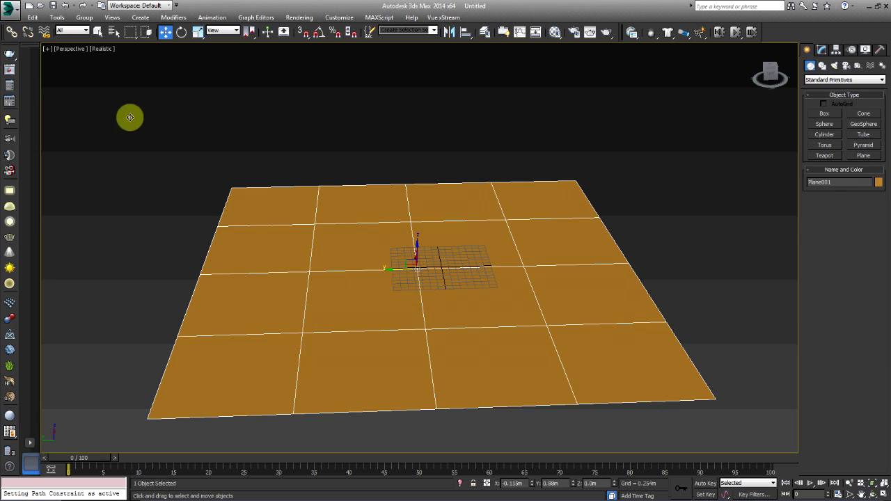
# Set the plane's Length and Width Segments to 200 in the Modify panel
pyautogui.click(822, 50)
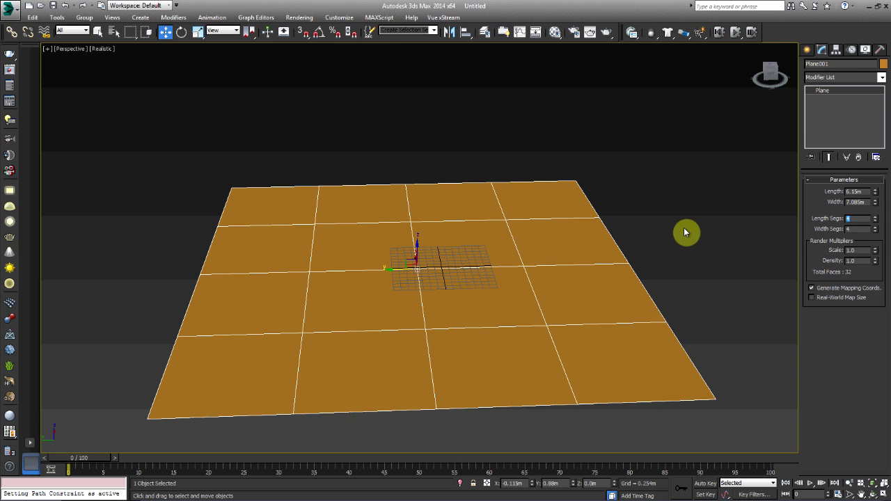
pyautogui.write('200')
pyautogui.press('Tab')
pyautogui.write('20')
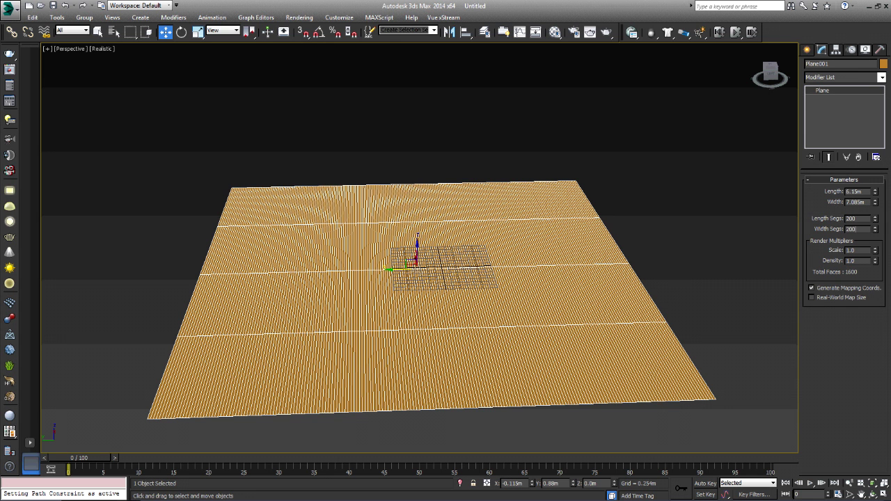
pyautogui.press('Return')
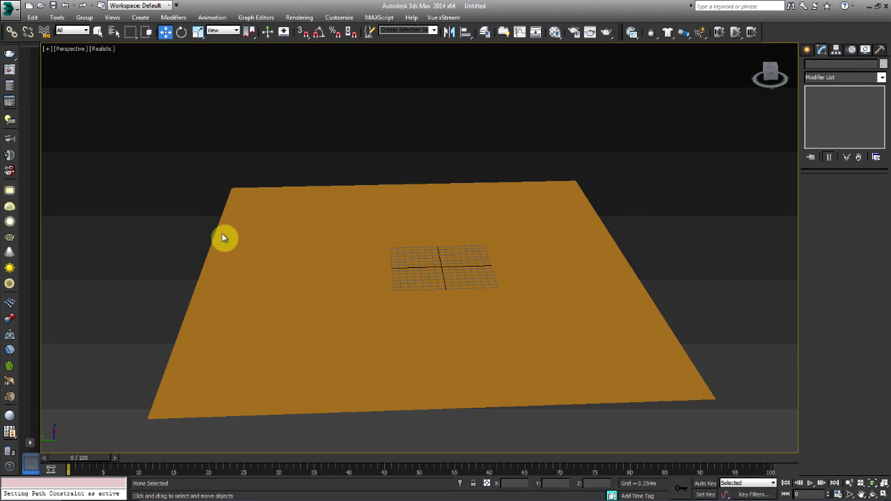
# Change Length and Width Segments to 100 each for 20000 faces
pyautogui.keyDown('alt'); pyautogui.moveTo(368, 294); pyautogui.dragTo(370, 296, button='middle'); pyautogui.keyUp('alt')
pyautogui.scroll(3, 404, 299)
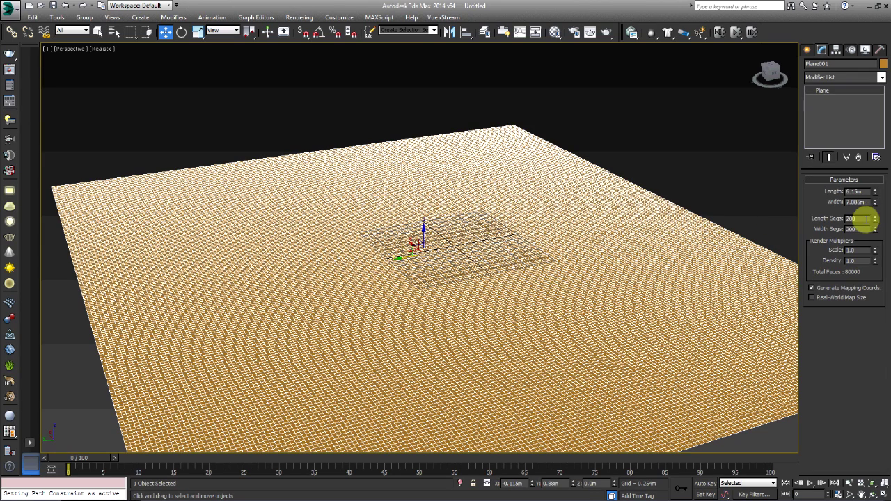
pyautogui.click(867, 219)
pyautogui.write('100')
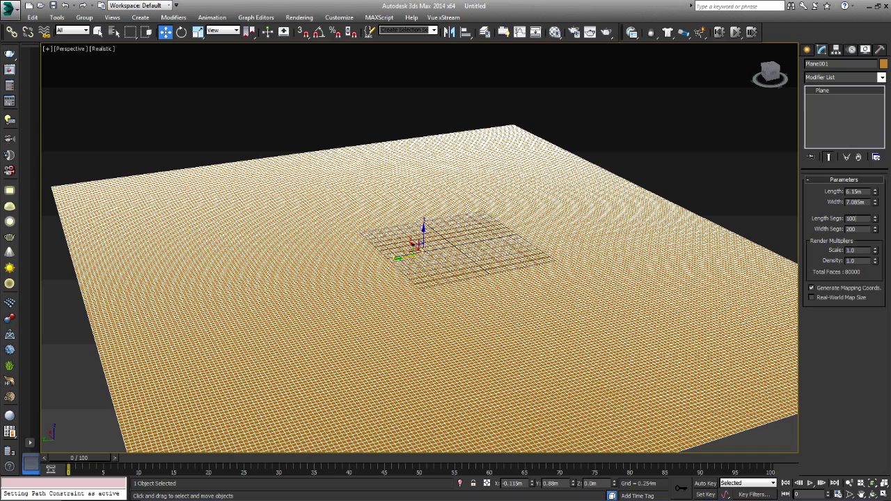
pyautogui.press('Tab')
pyautogui.write('100')
pyautogui.press('Return')
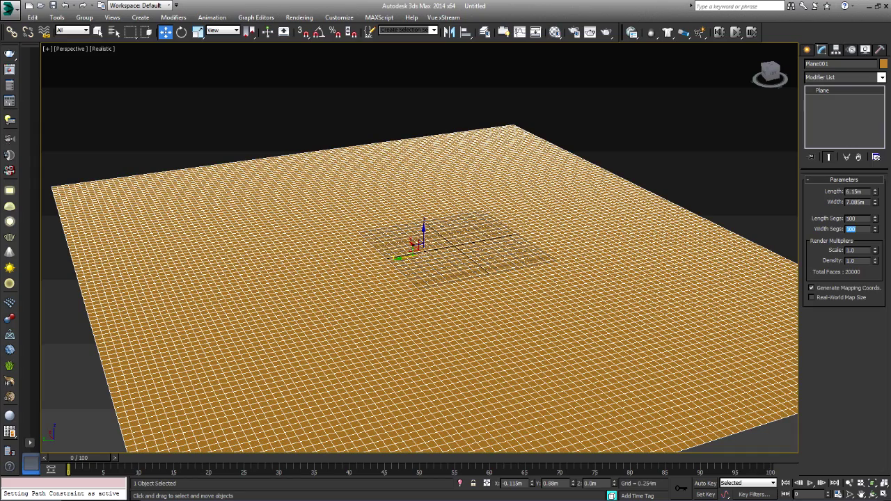
# Check the shaded, reselected plane head-on and open the Modifier List
pyautogui.click(320, 121)
pyautogui.moveTo(478, 313)
pyautogui.keyDown('alt'); pyautogui.mouseDown(button='middle')
pyautogui.moveTo(505, 343)
pyautogui.moveTo(449, 348)
pyautogui.moveTo(416, 366)
pyautogui.moveTo(455, 382)
pyautogui.moveTo(491, 339)
pyautogui.moveTo(472, 313)
pyautogui.mouseUp(button='middle'); pyautogui.keyUp('alt')
pyautogui.click(505, 342)
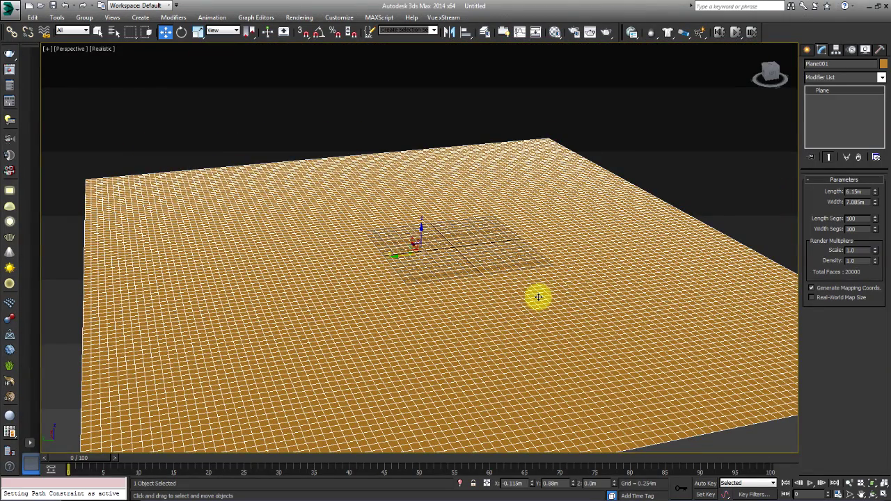
pyautogui.keyDown('alt'); pyautogui.moveTo(536, 297); pyautogui.dragTo(515, 296, button='middle'); pyautogui.keyUp('alt')
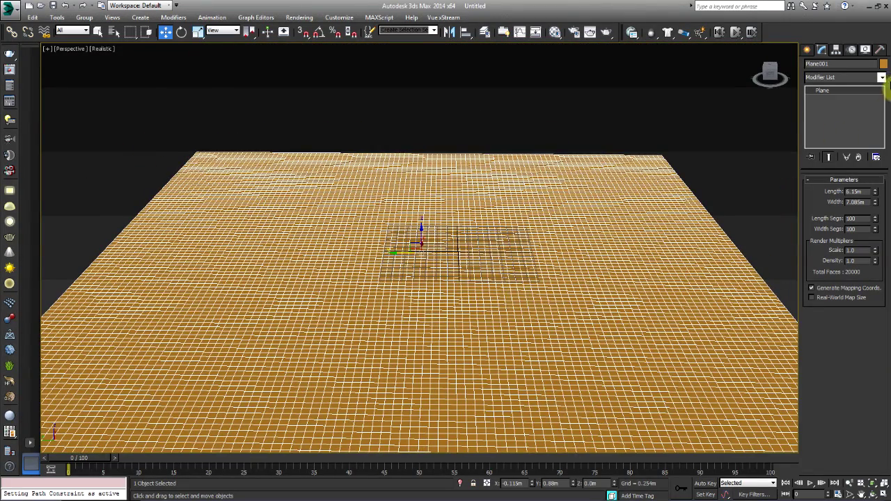
pyautogui.click(882, 78)
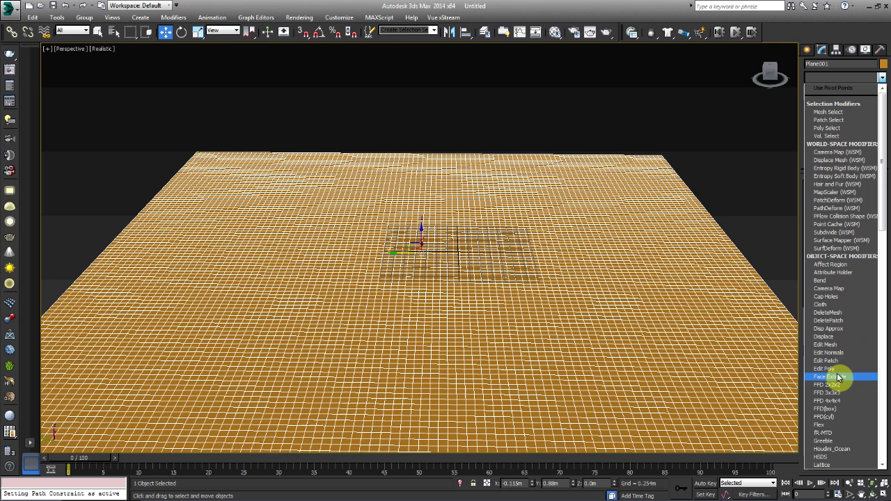
# Add a Displace modifier to the plane with Luminance Center turned on
pyautogui.click(837, 337)
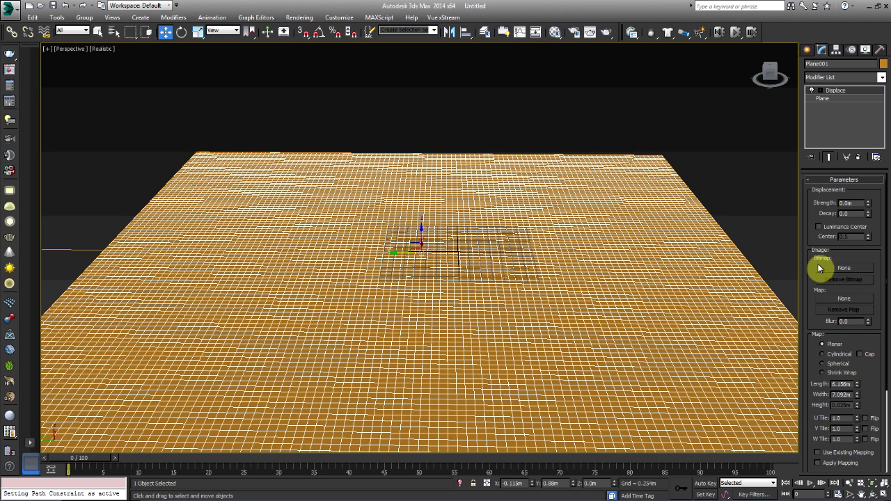
pyautogui.click(819, 227)
pyautogui.scroll(-1, 815, 271)
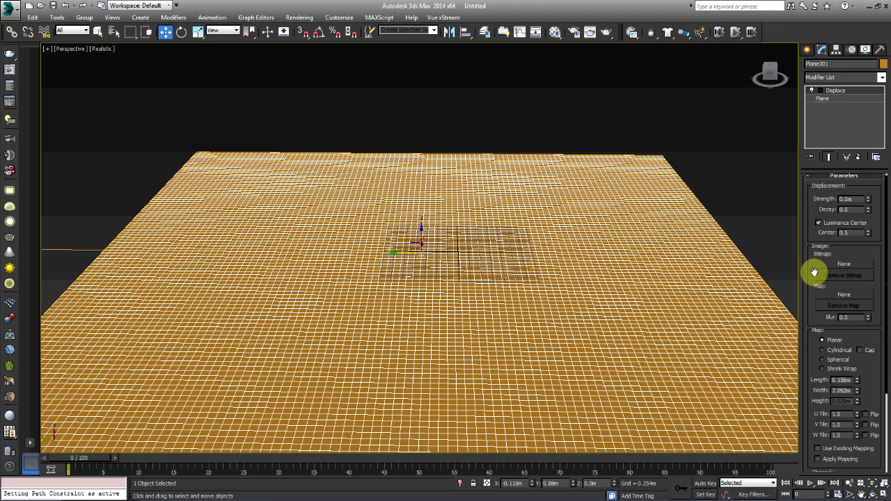
pyautogui.moveTo(815, 271); pyautogui.dragTo(816, 253)
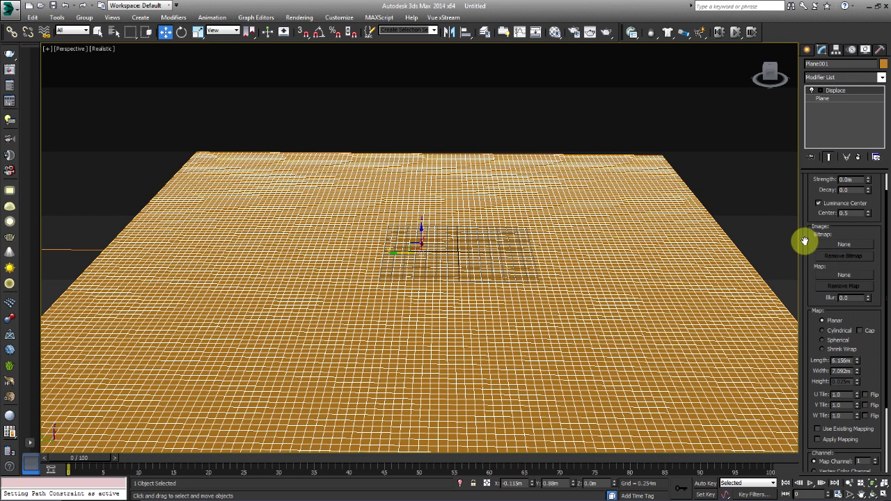
# Assign a Smoke map as the Displace modifier's map
pyautogui.click(845, 277)
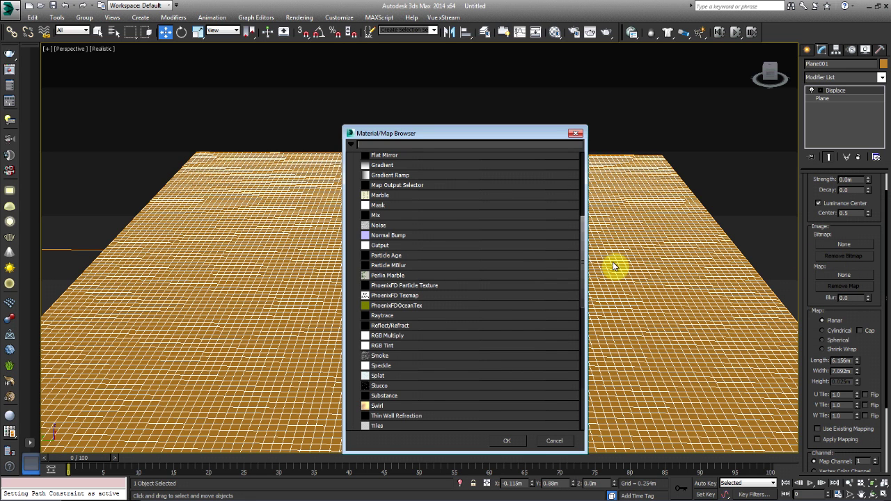
pyautogui.scroll(6, 383, 341)
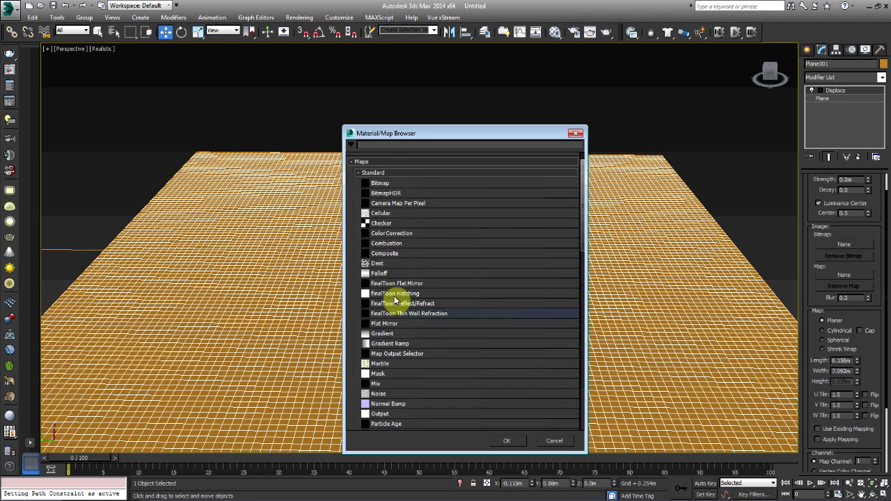
pyautogui.scroll(-4, 387, 307)
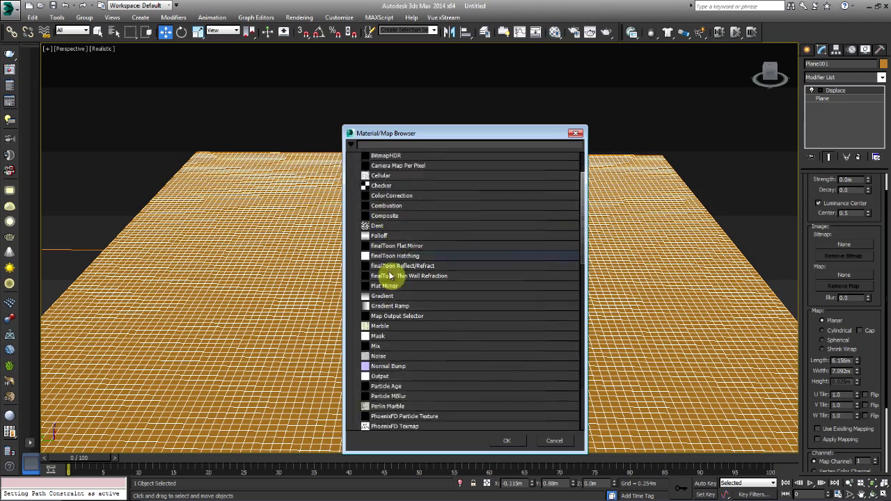
pyautogui.scroll(-2, 413, 390)
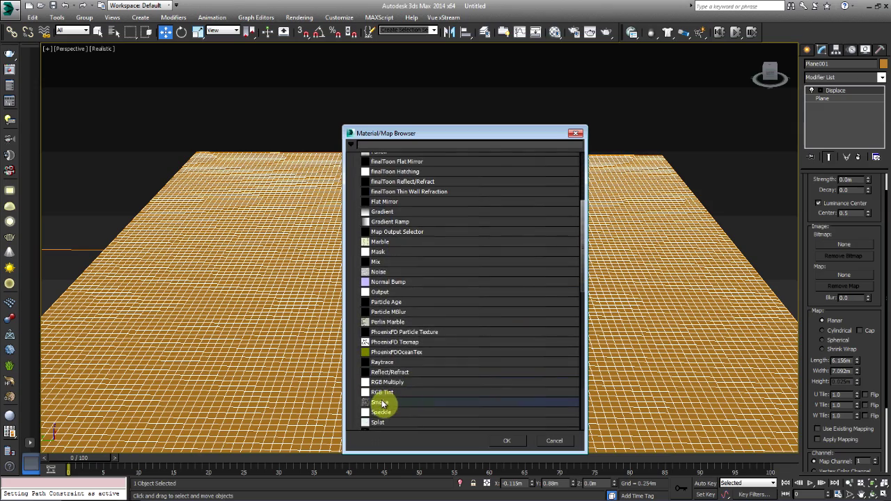
pyautogui.doubleClick(383, 405)
pyautogui.moveTo(414, 368); pyautogui.dragTo(450, 322, button='middle')
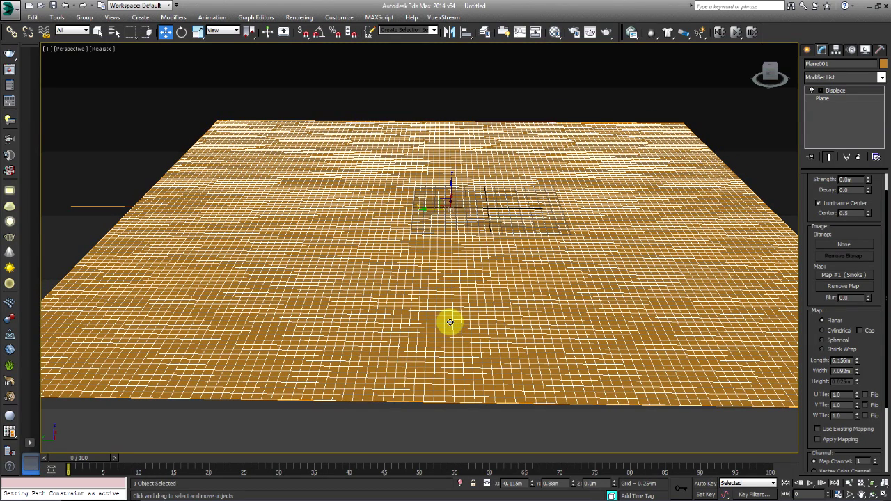
# Drag Map #1 (Smoke) into the Material Editor's first sample slot as an instance
pyautogui.press('m')
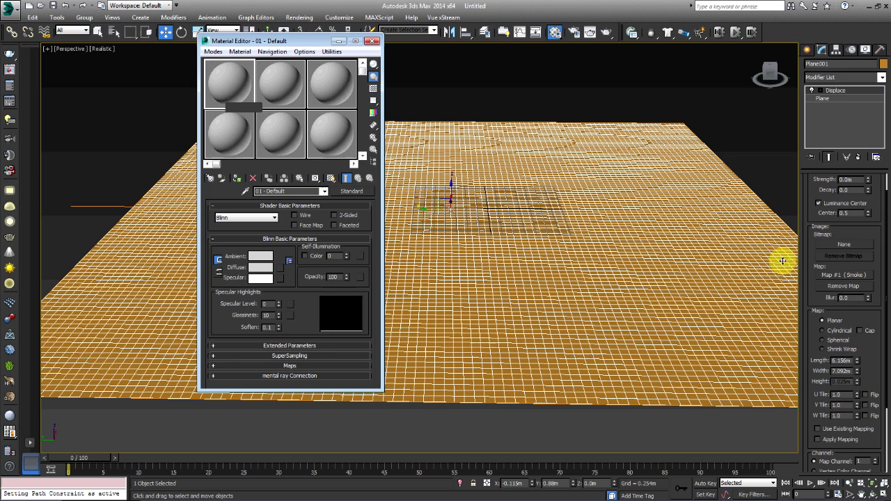
pyautogui.click(842, 277)
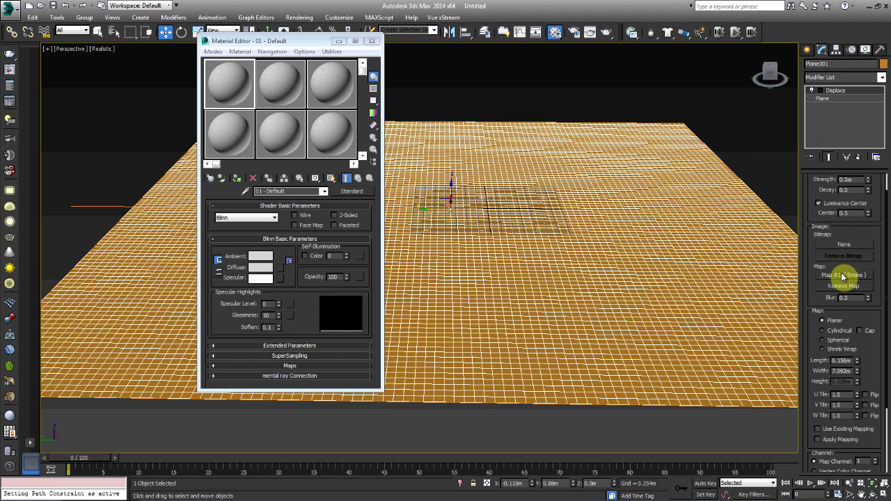
pyautogui.click(843, 276)
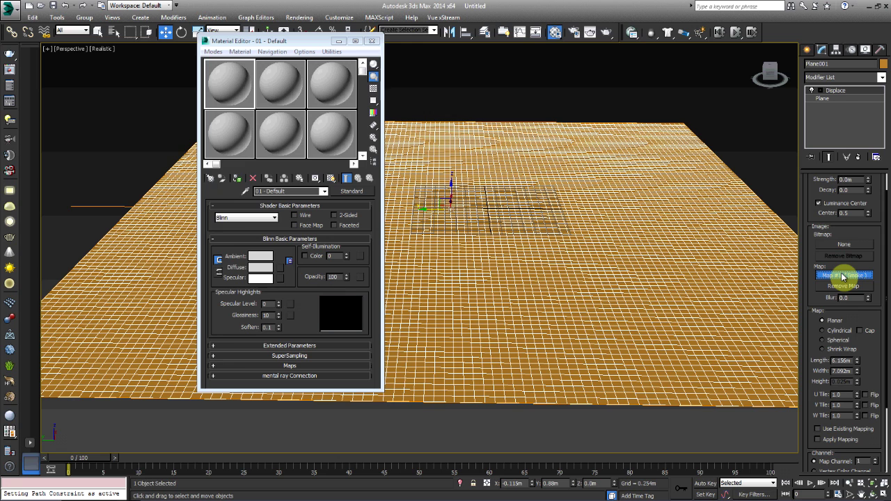
pyautogui.moveTo(843, 277); pyautogui.dragTo(231, 85)
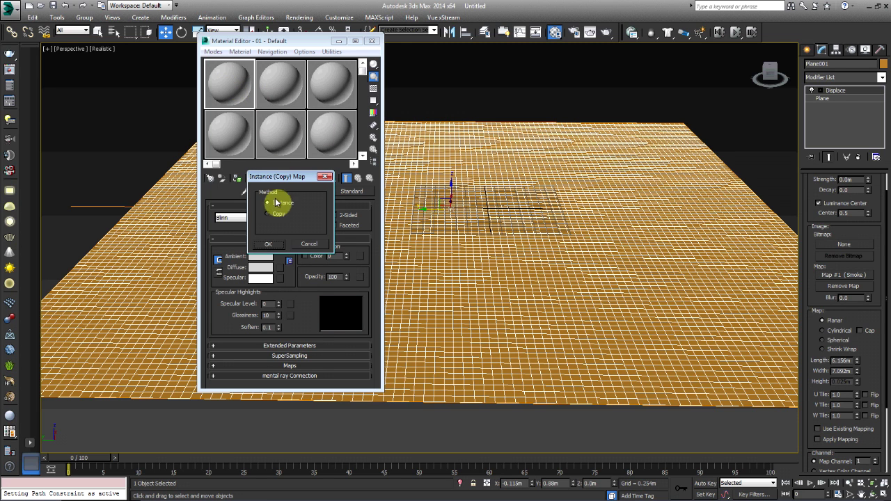
pyautogui.click(268, 244)
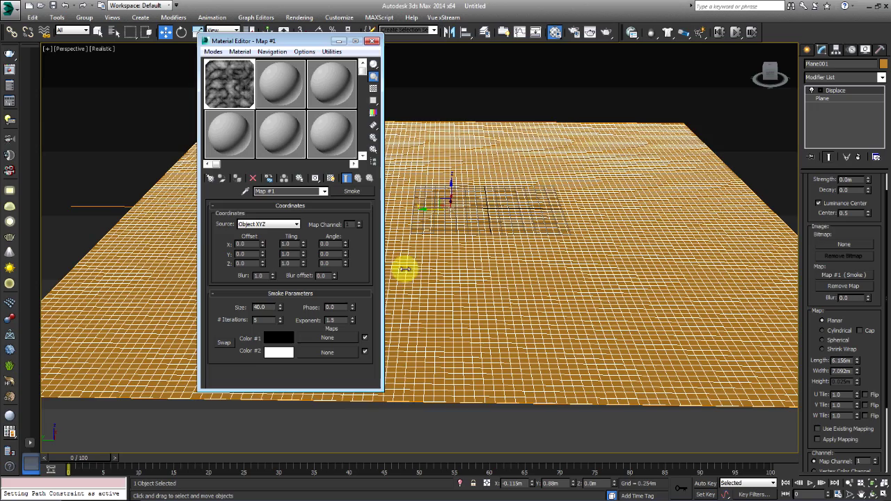
pyautogui.moveTo(521, 276); pyautogui.dragTo(433, 315, button='middle')
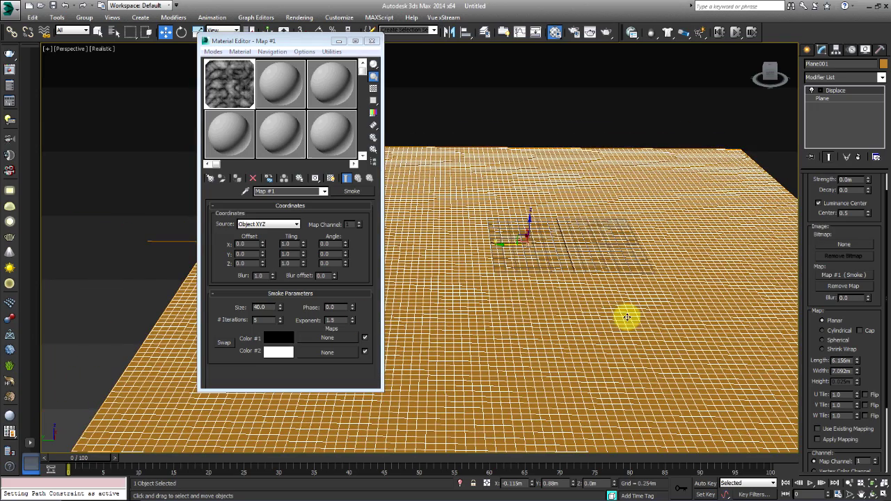
pyautogui.moveTo(626, 316); pyautogui.dragTo(589, 317, button='middle')
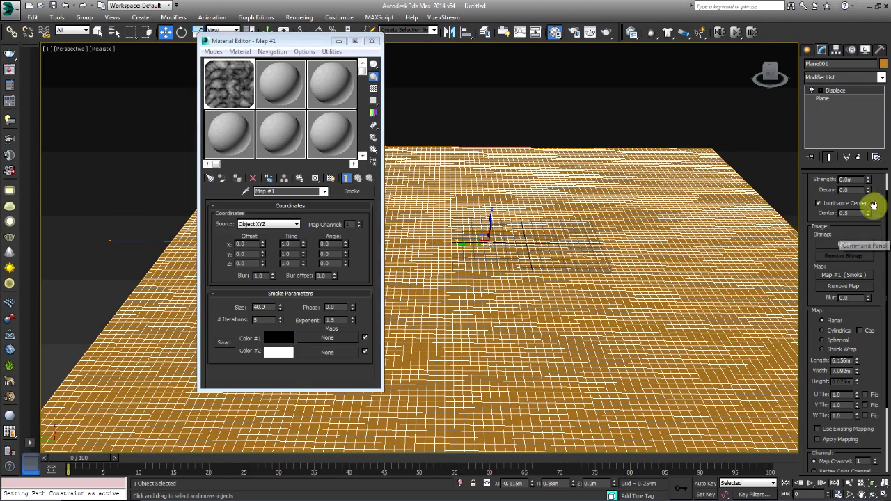
pyautogui.moveTo(815, 193); pyautogui.dragTo(815, 223)
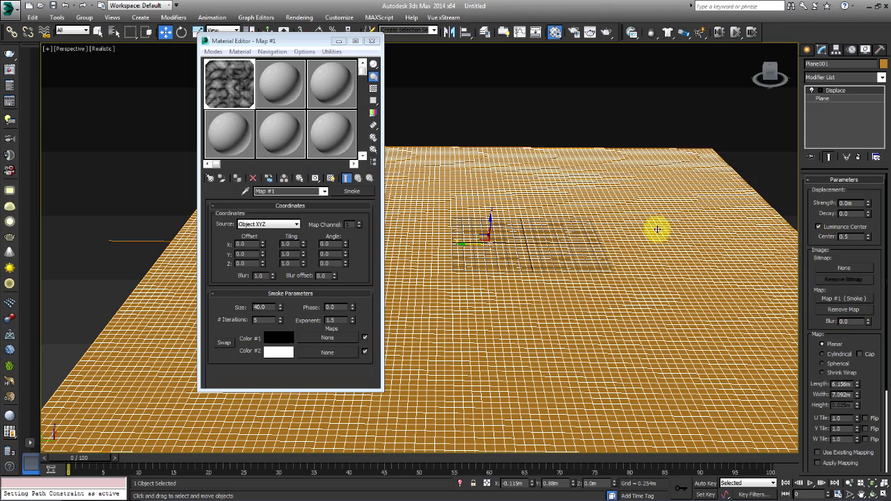
# Raise the Displace Strength to 0.858 m so the plane turns bumpy
pyautogui.click(868, 201)
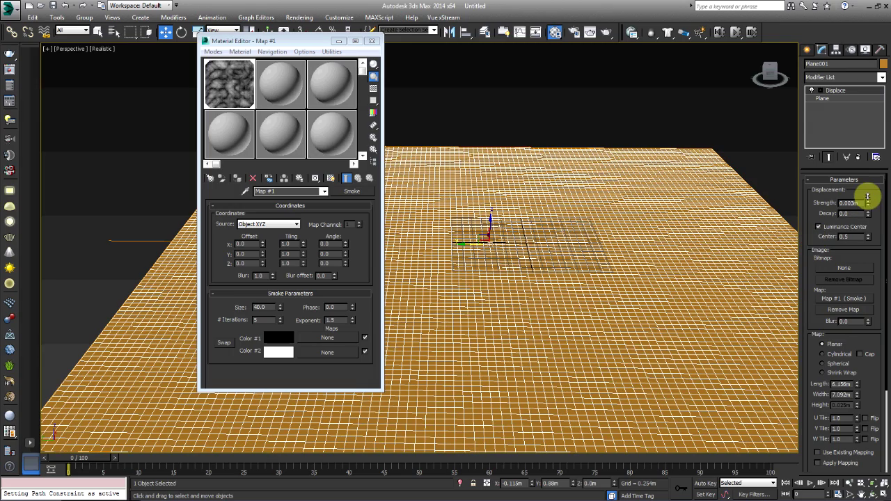
pyautogui.moveTo(868, 197); pyautogui.dragTo(839, 271)
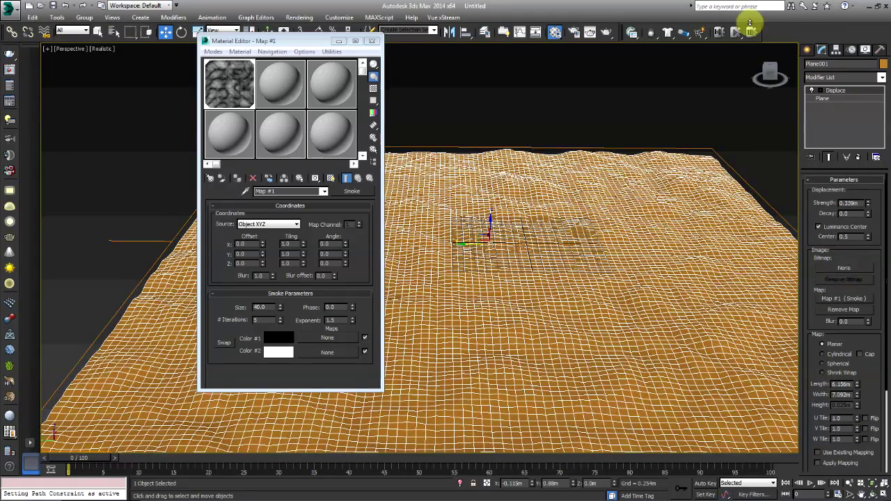
pyautogui.moveTo(750, 23); pyautogui.dragTo(704, 491)
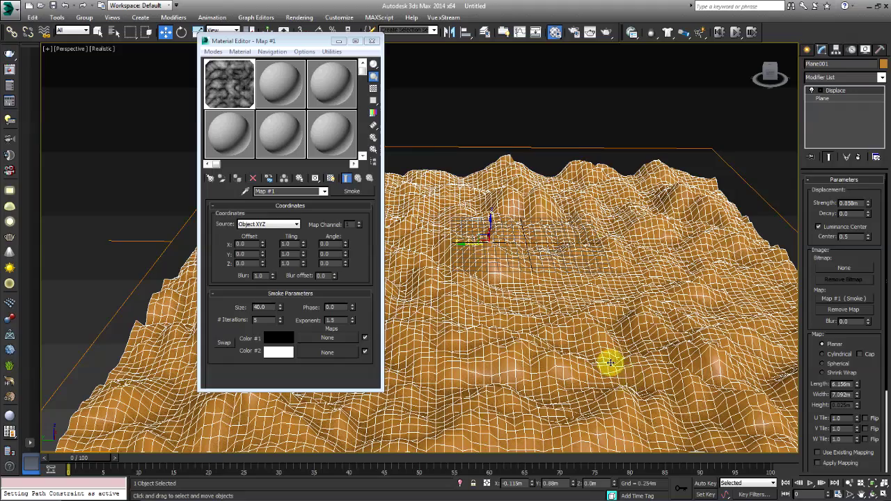
pyautogui.moveTo(610, 362); pyautogui.dragTo(653, 317, button='middle')
pyautogui.scroll(-3, 662, 305)
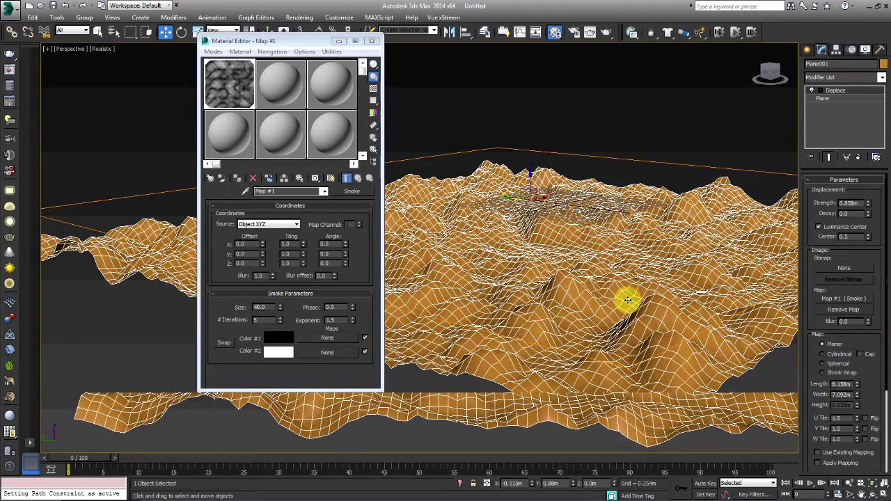
pyautogui.moveTo(527, 189); pyautogui.dragTo(613, 313)
pyautogui.scroll(2, 615, 313)
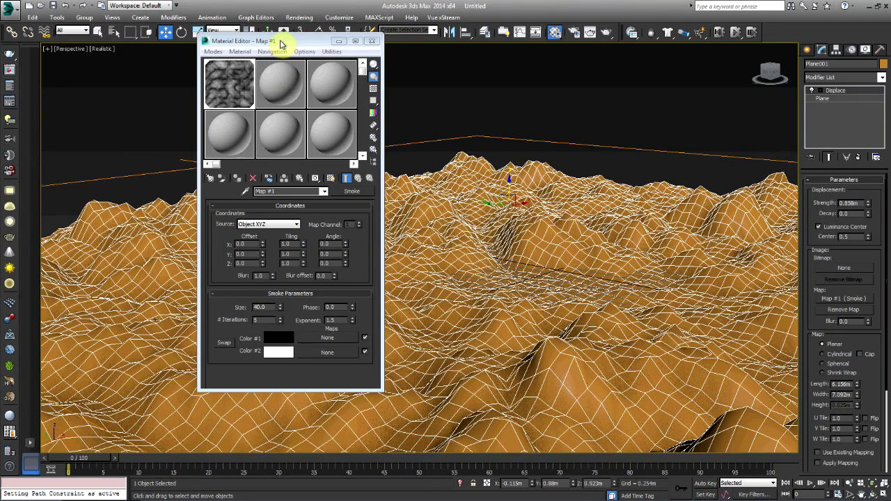
# Move the Material Editor to the left edge and orbit to view the terrain
pyautogui.moveTo(281, 43); pyautogui.dragTo(116, 54)
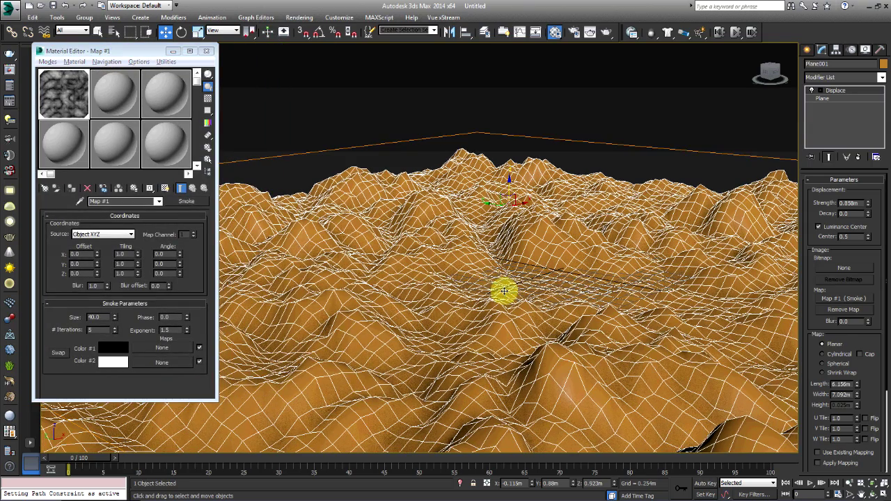
pyautogui.keyDown('alt'); pyautogui.moveTo(504, 293); pyautogui.dragTo(521, 297, button='middle'); pyautogui.keyUp('alt')
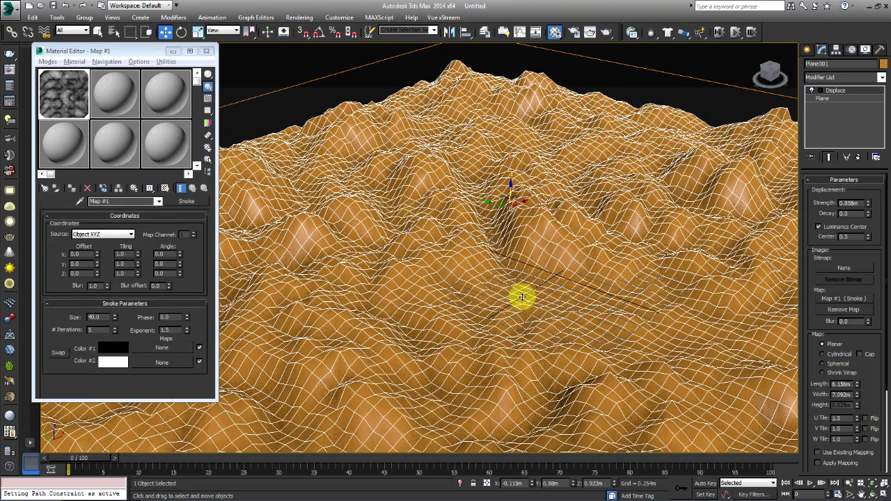
pyautogui.scroll(3, 523, 298)
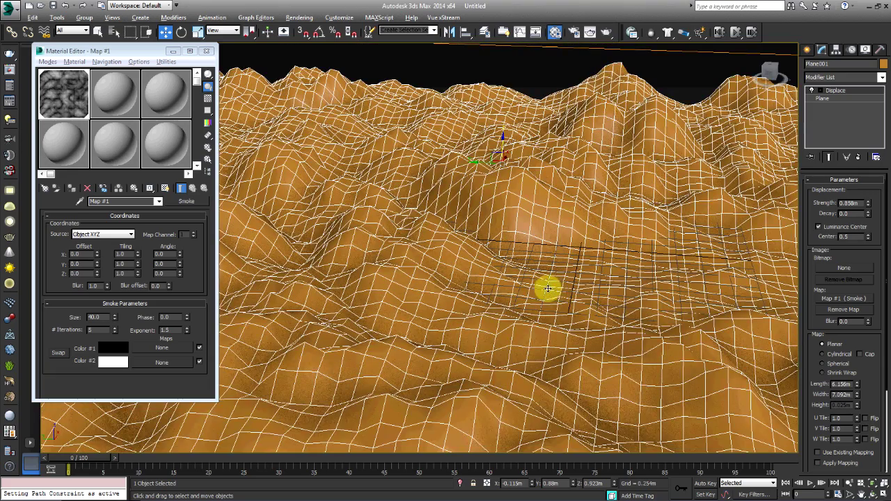
pyautogui.keyDown('alt'); pyautogui.moveTo(548, 288); pyautogui.dragTo(538, 282, button='middle'); pyautogui.keyUp('alt')
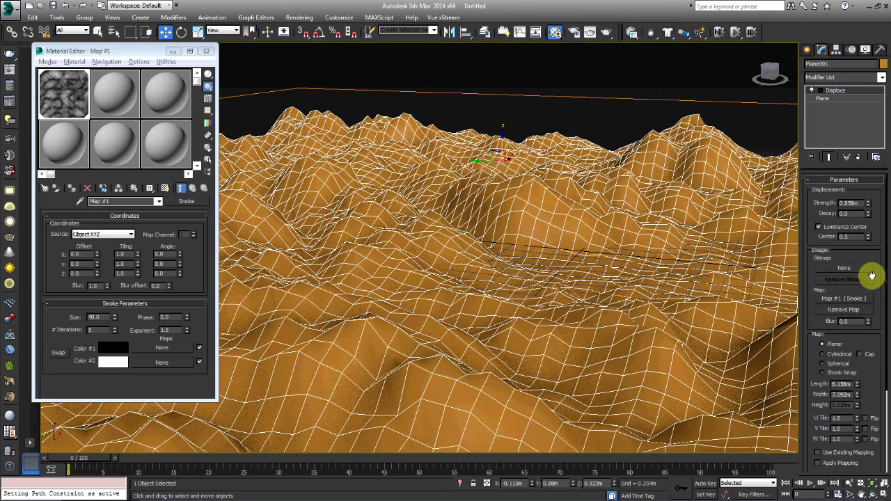
# Increase Displace Strength to 1.973 m and inspect the taller, sharper peaks
pyautogui.moveTo(865, 203); pyautogui.dragTo(856, 144)
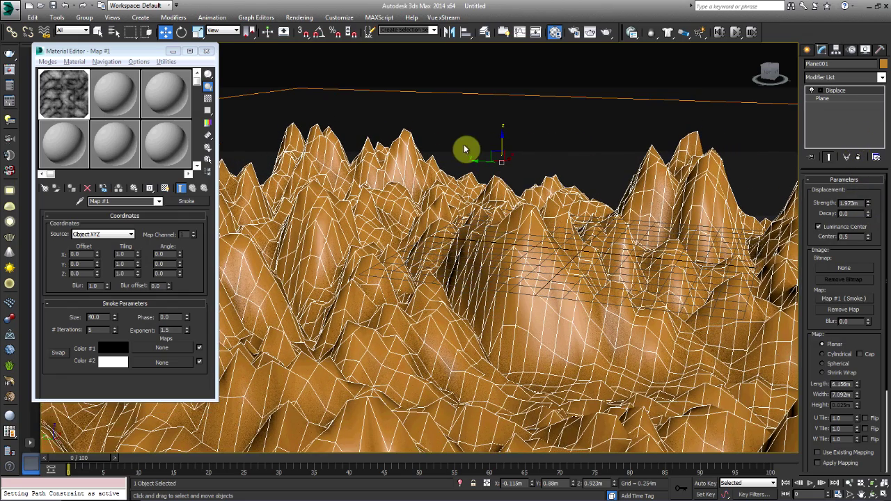
pyautogui.keyDown('alt'); pyautogui.moveTo(497, 146); pyautogui.dragTo(493, 105, button='middle'); pyautogui.keyUp('alt')
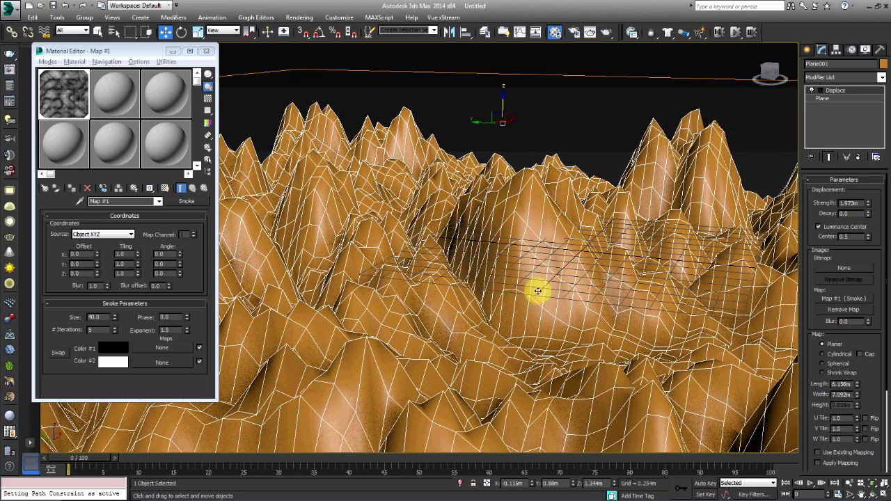
pyautogui.moveTo(563, 312); pyautogui.dragTo(595, 252, button='middle')
pyautogui.scroll(-2, 592, 254)
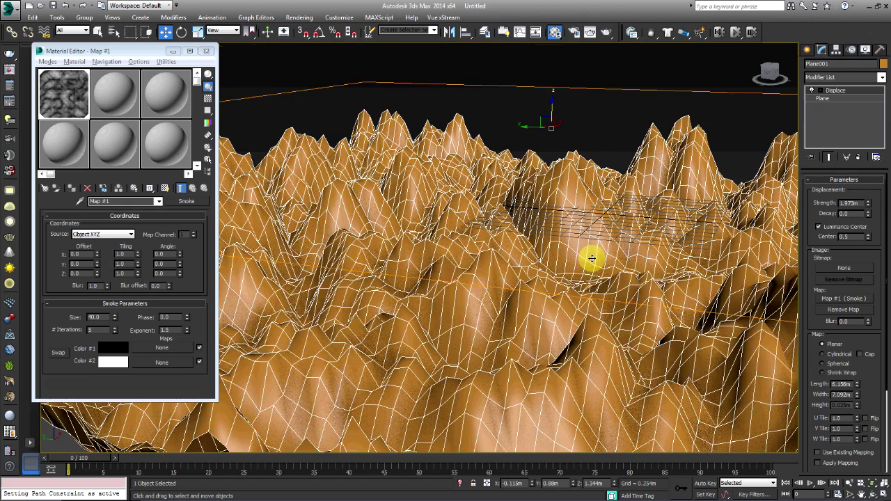
pyautogui.keyDown('alt'); pyautogui.moveTo(593, 281); pyautogui.dragTo(614, 288, button='middle'); pyautogui.keyUp('alt')
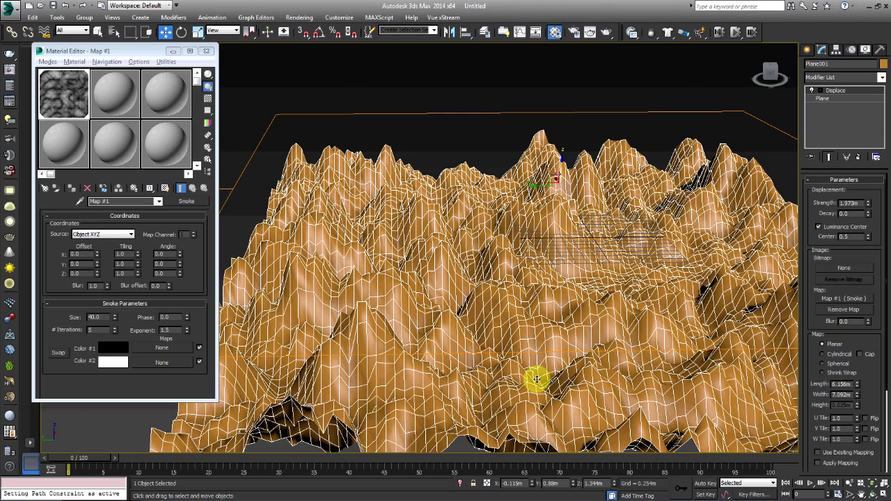
pyautogui.scroll(3, 536, 379)
pyautogui.moveTo(549, 353); pyautogui.dragTo(354, 329, button='middle')
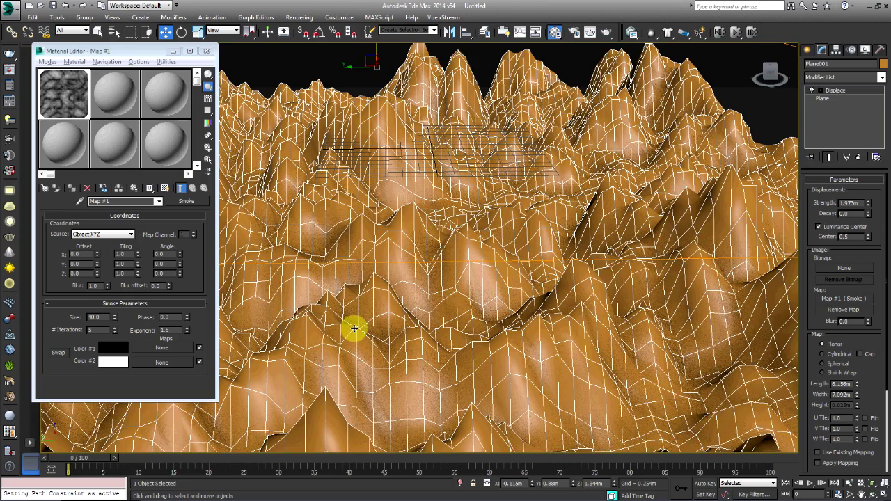
pyautogui.scroll(-4, 354, 328)
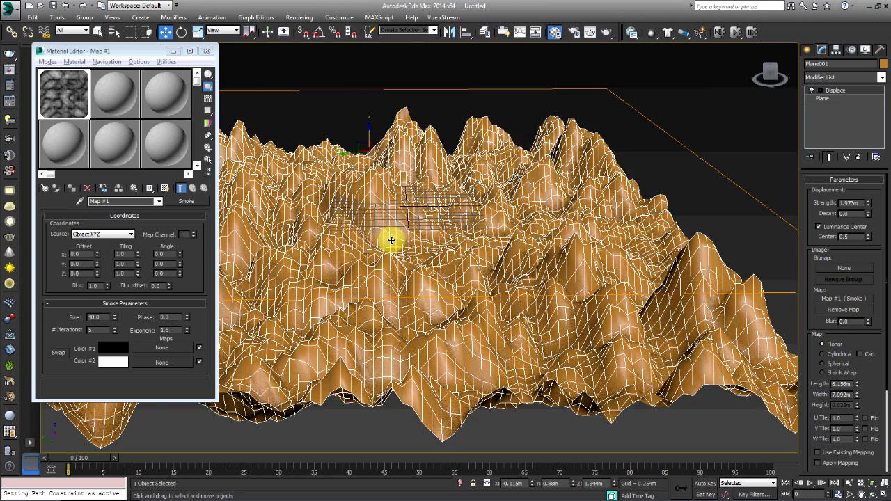
pyautogui.moveTo(391, 240); pyautogui.dragTo(446, 233, button='middle')
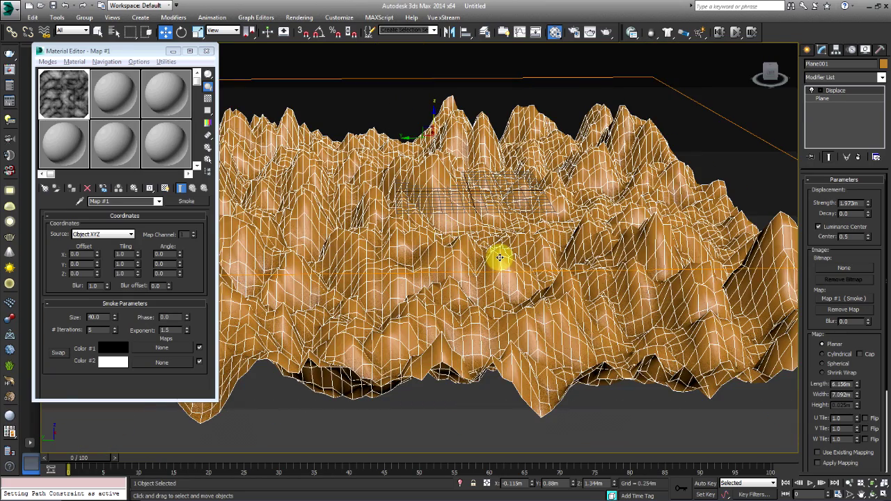
pyautogui.scroll(3, 499, 258)
pyautogui.moveTo(499, 255); pyautogui.dragTo(478, 285, button='middle')
pyautogui.scroll(2, 489, 285)
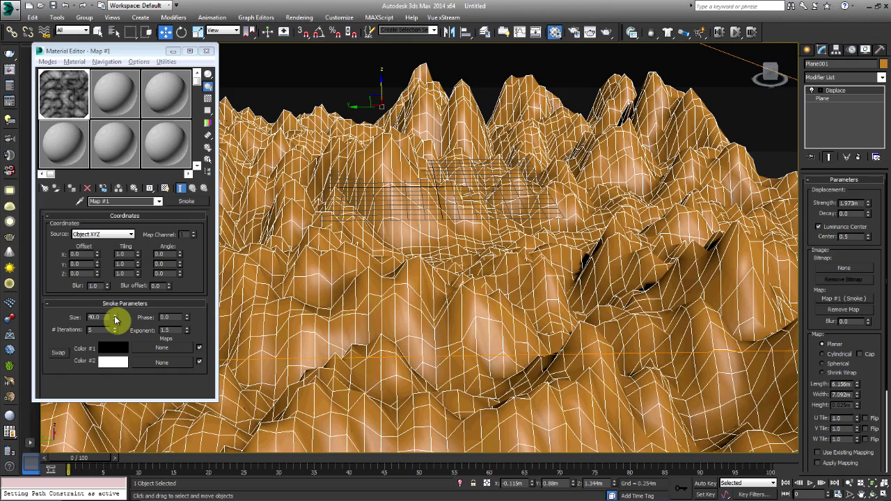
# Enlarge the Smoke map Size to 374.8 to smooth the terrain into rolling hills
pyautogui.moveTo(115, 319); pyautogui.dragTo(49, 87)
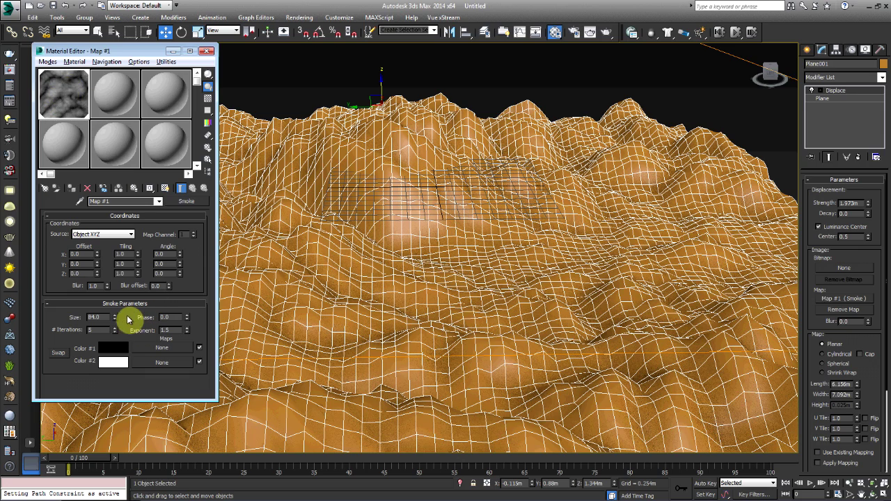
pyautogui.click(116, 321)
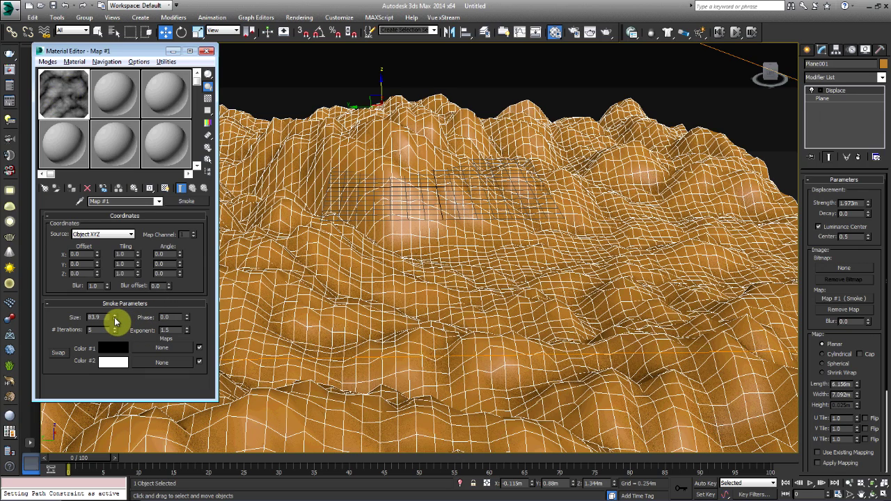
pyautogui.moveTo(115, 321); pyautogui.dragTo(6, 362)
pyautogui.scroll(-3, 376, 306)
pyautogui.moveTo(376, 309); pyautogui.dragTo(477, 342, button='middle')
pyautogui.scroll(2, 465, 298)
pyautogui.scroll(-2, 547, 323)
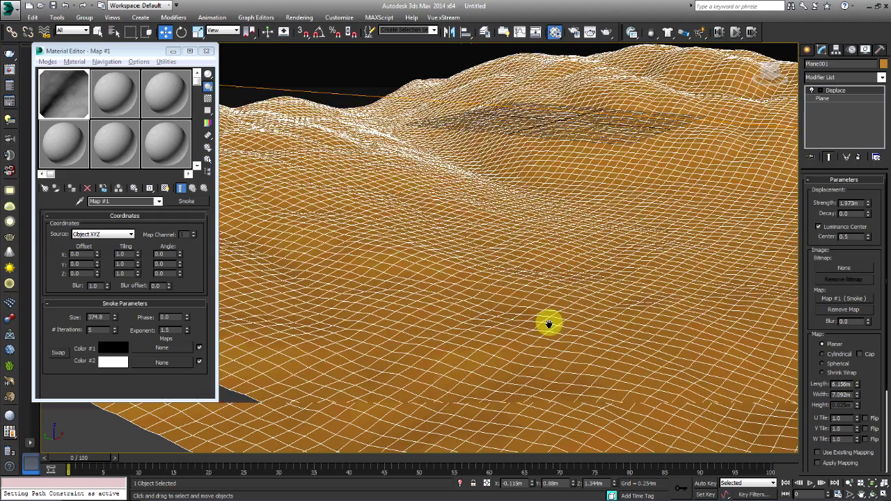
pyautogui.scroll(-3, 579, 309)
pyautogui.keyDown('alt'); pyautogui.moveTo(491, 322); pyautogui.dragTo(492, 324, button='middle'); pyautogui.keyUp('alt')
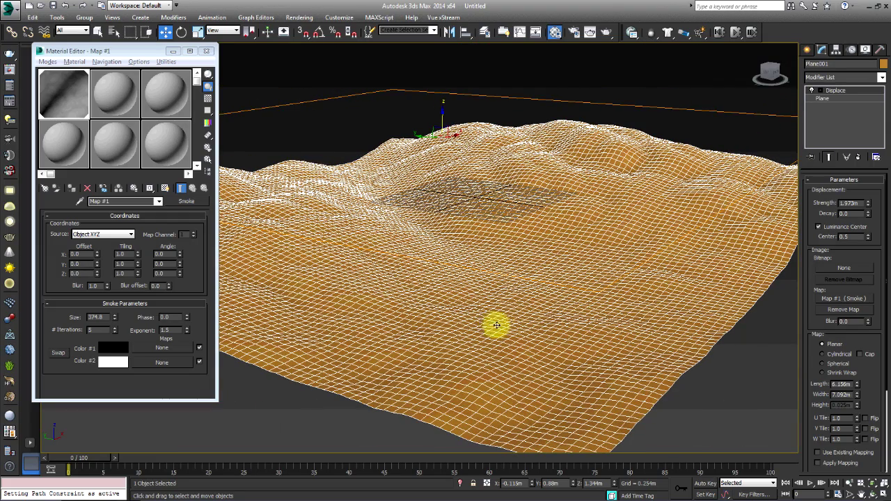
pyautogui.scroll(3, 503, 326)
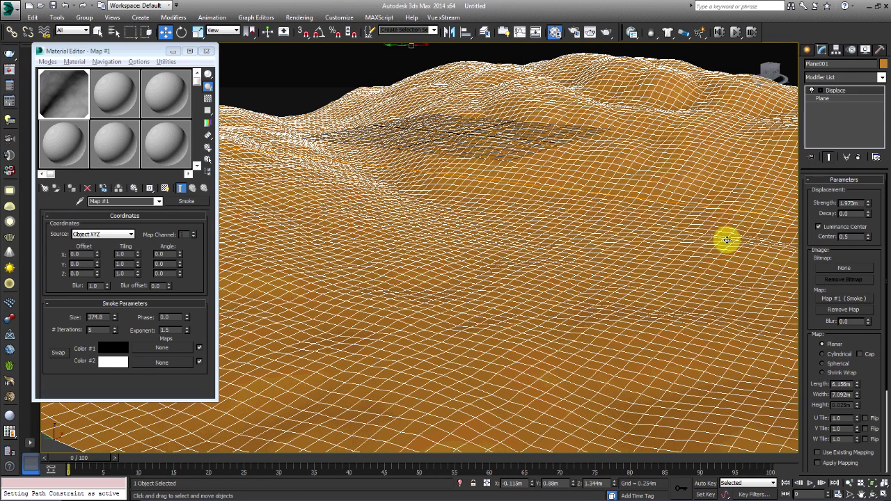
# Raise Displace Strength to 4.499 m and reframe the view on the taller mountains
pyautogui.click(869, 205)
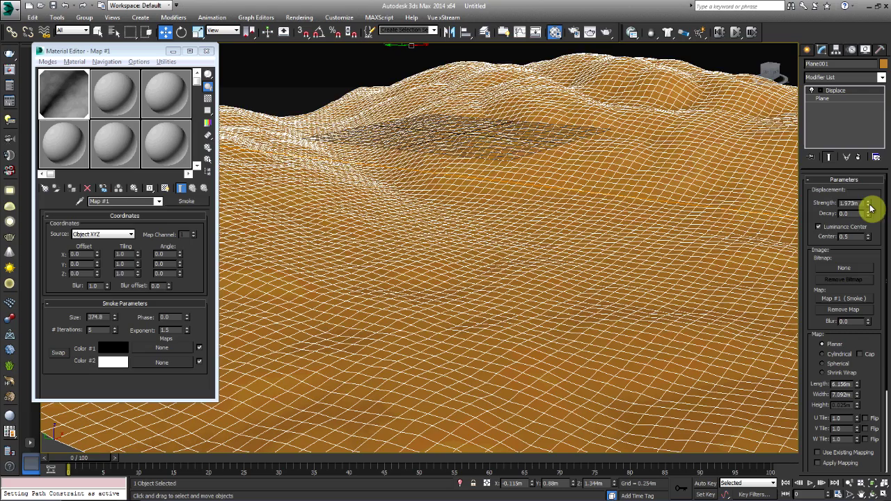
pyautogui.moveTo(869, 205); pyautogui.dragTo(861, 140)
pyautogui.moveTo(572, 329); pyautogui.dragTo(585, 274, button='middle')
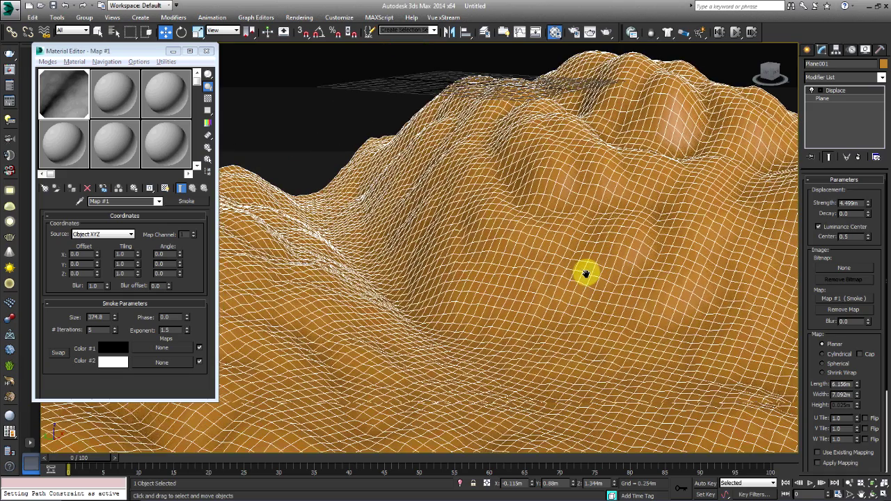
pyautogui.scroll(-2, 586, 274)
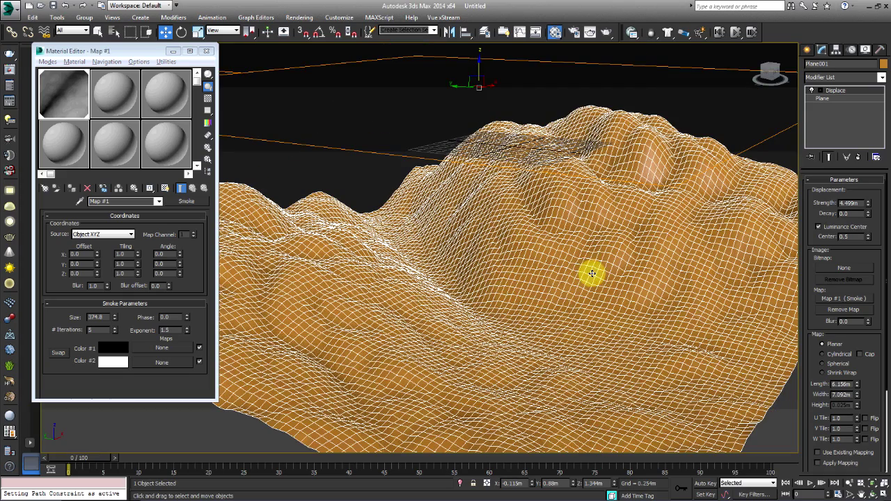
pyautogui.moveTo(600, 273); pyautogui.dragTo(613, 184, button='middle')
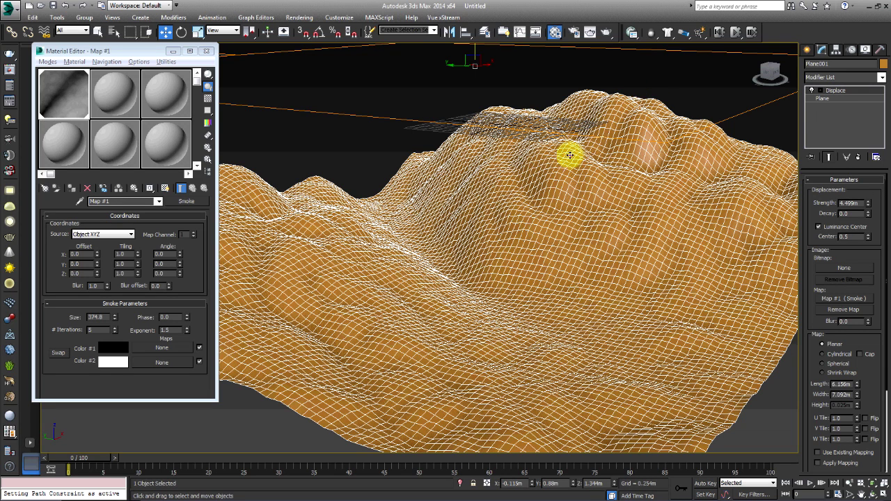
pyautogui.scroll(2, 503, 224)
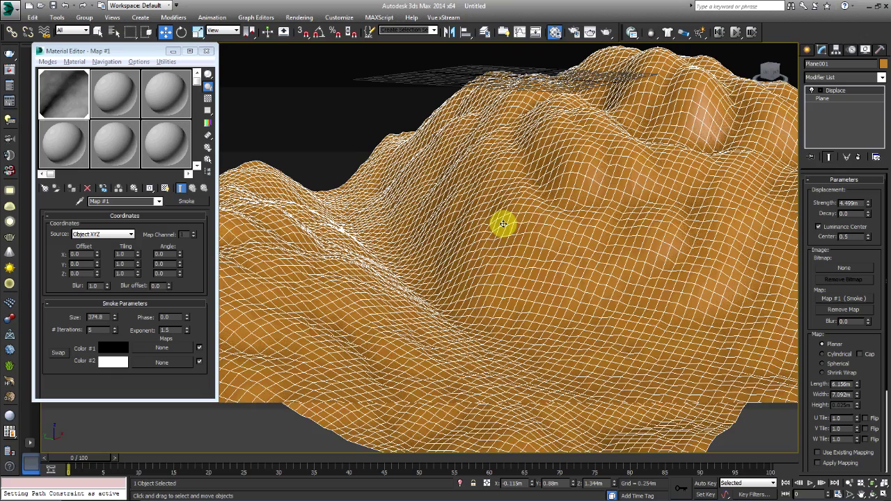
pyautogui.scroll(2, 503, 224)
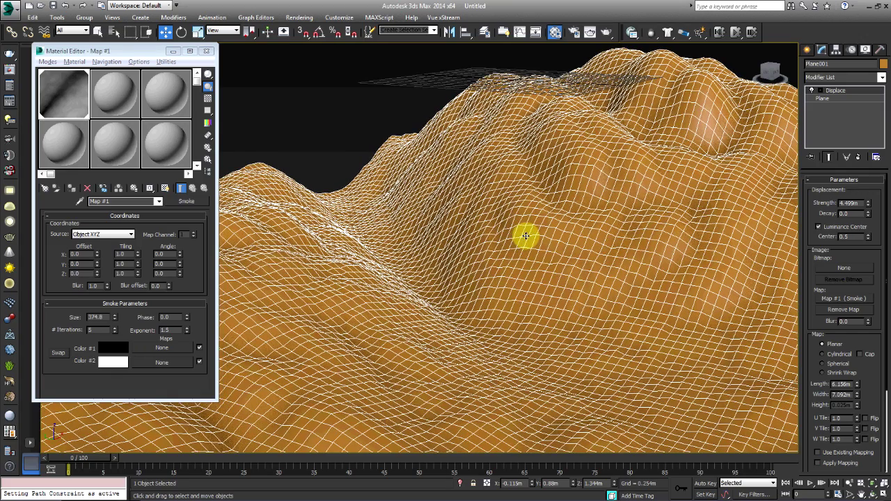
pyautogui.keyDown('alt'); pyautogui.moveTo(525, 237); pyautogui.dragTo(568, 230, button='middle'); pyautogui.keyUp('alt')
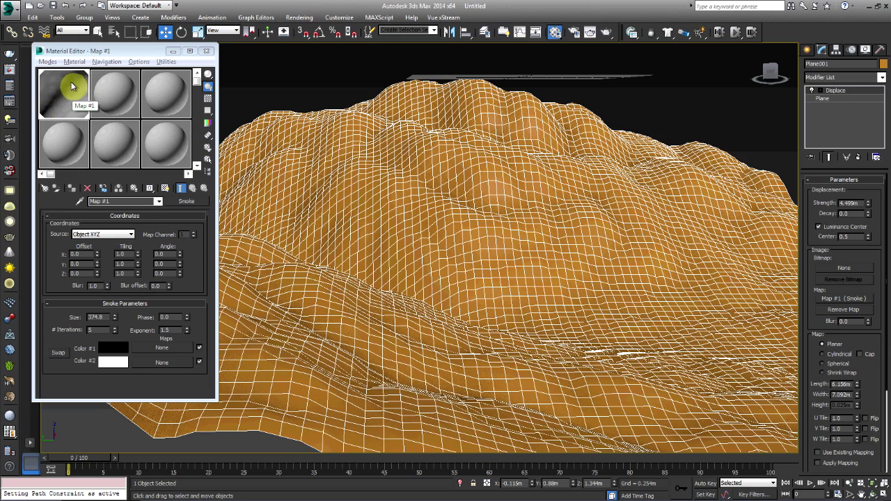
pyautogui.moveTo(225, 199); pyautogui.dragTo(286, 213, button='middle')
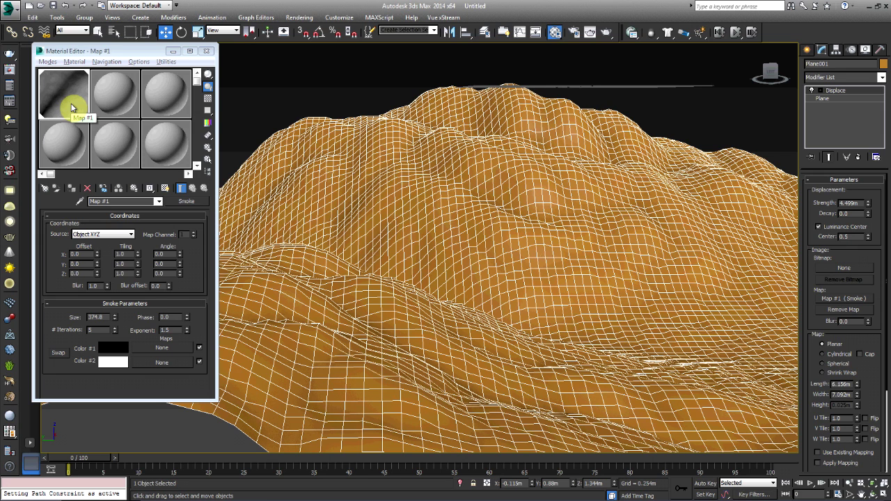
pyautogui.click(536, 332)
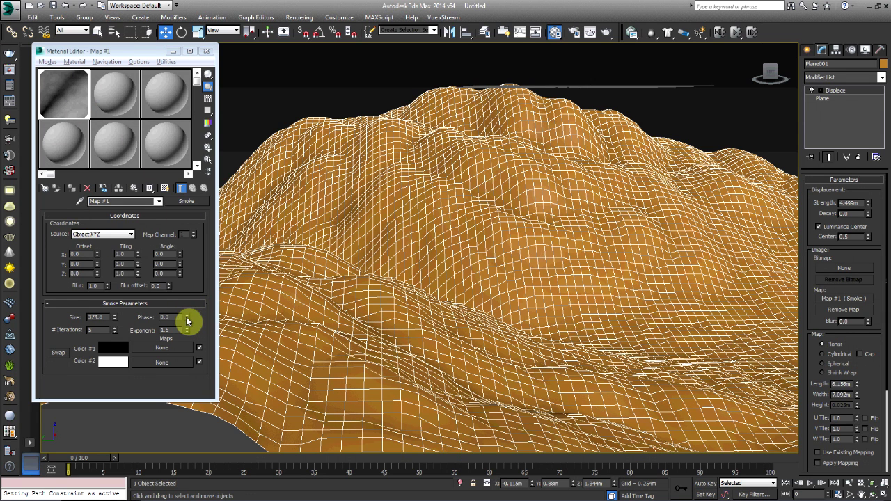
# Try Smoke Phase and Offset X, reset Offset X to 0.0, then raise Size to 523.5
pyautogui.moveTo(187, 321); pyautogui.dragTo(188, 307)
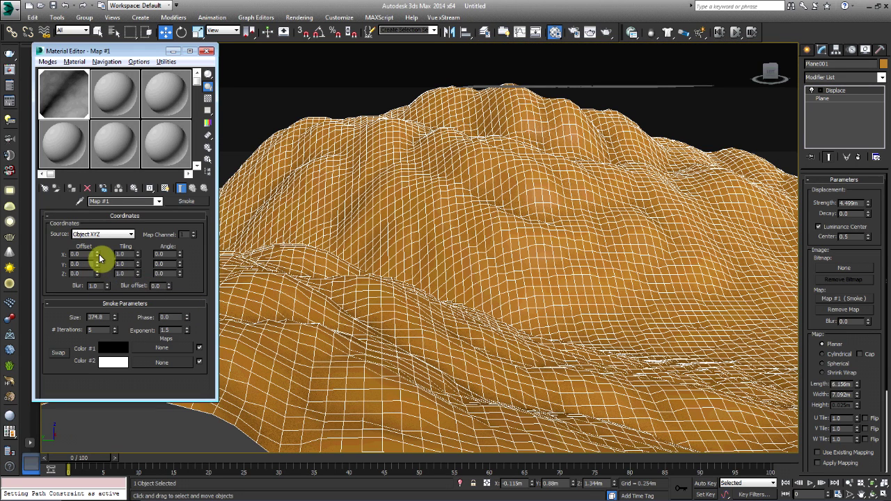
pyautogui.moveTo(97, 255); pyautogui.dragTo(107, 185)
pyautogui.rightClick(107, 185)
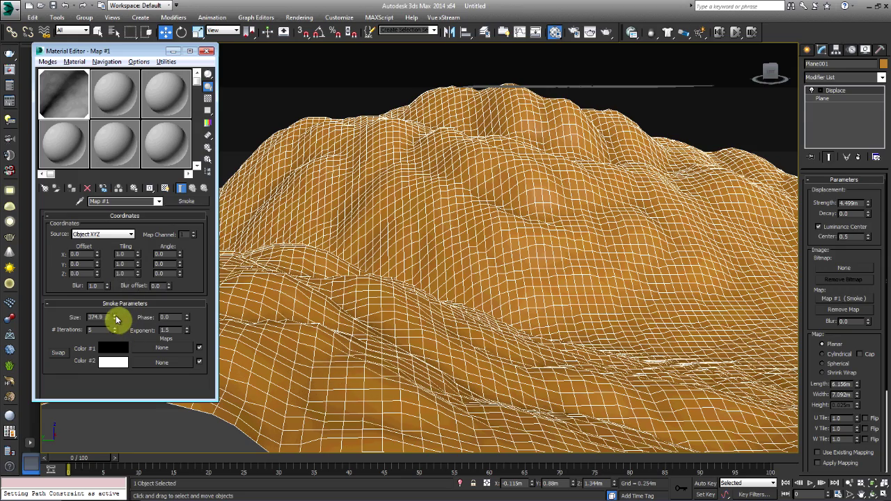
pyautogui.moveTo(116, 319); pyautogui.dragTo(163, 64)
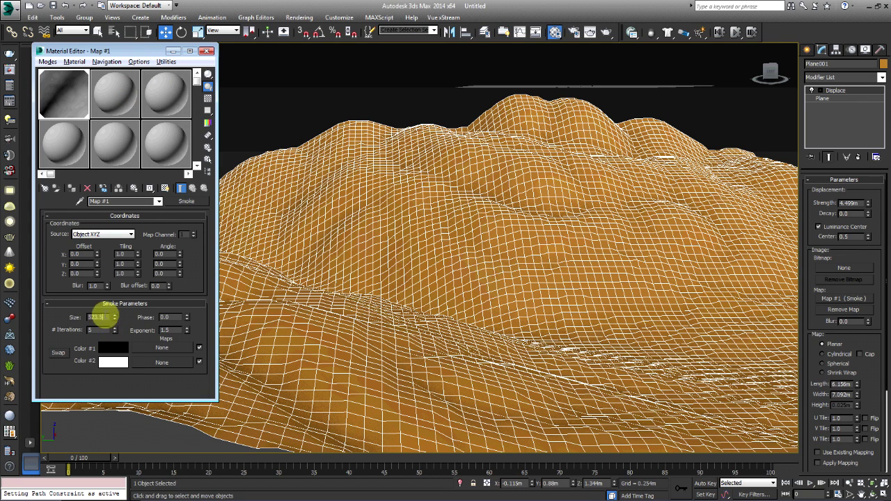
# Set the Smoke map Size to 50 and reselect Plane001 to see the dense, sharp spikes
pyautogui.doubleClick(104, 316)
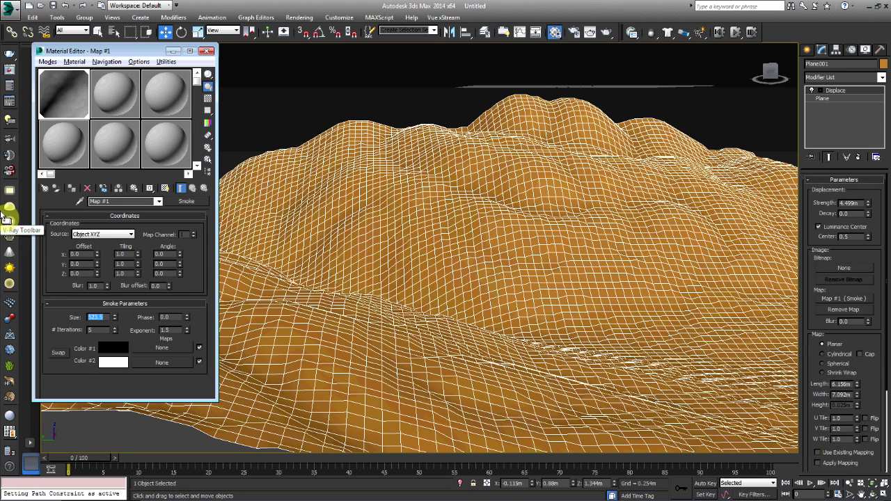
pyautogui.write('50')
pyautogui.press('Return')
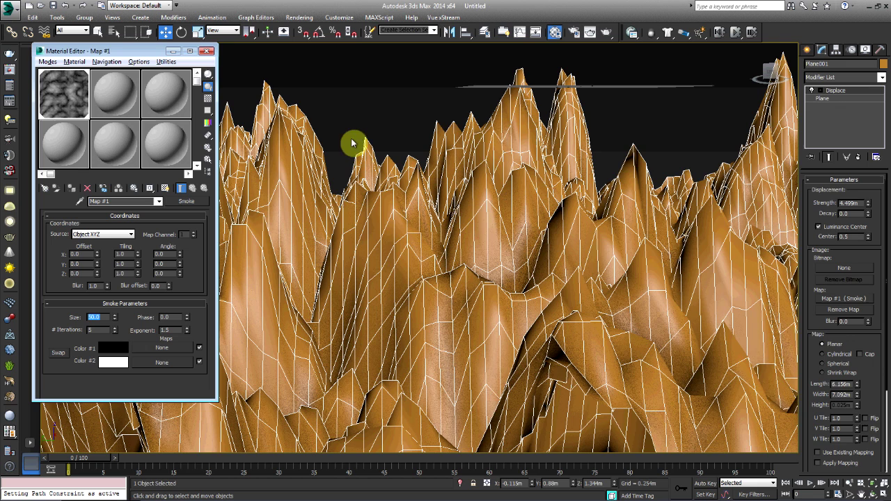
pyautogui.click(306, 86)
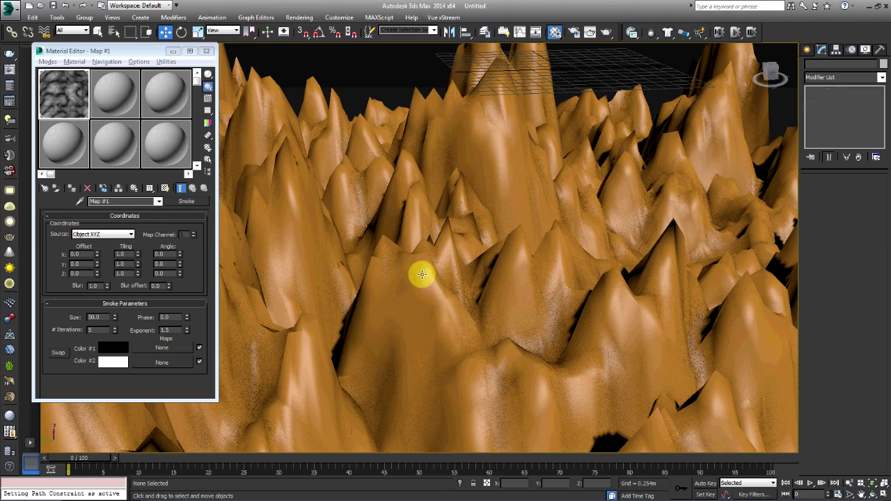
pyautogui.click(422, 274)
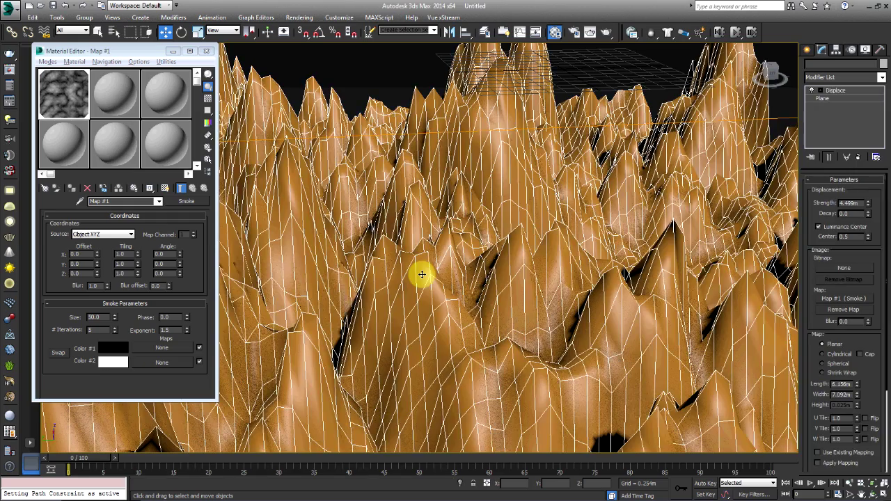
pyautogui.moveTo(423, 270); pyautogui.dragTo(427, 258, button='middle')
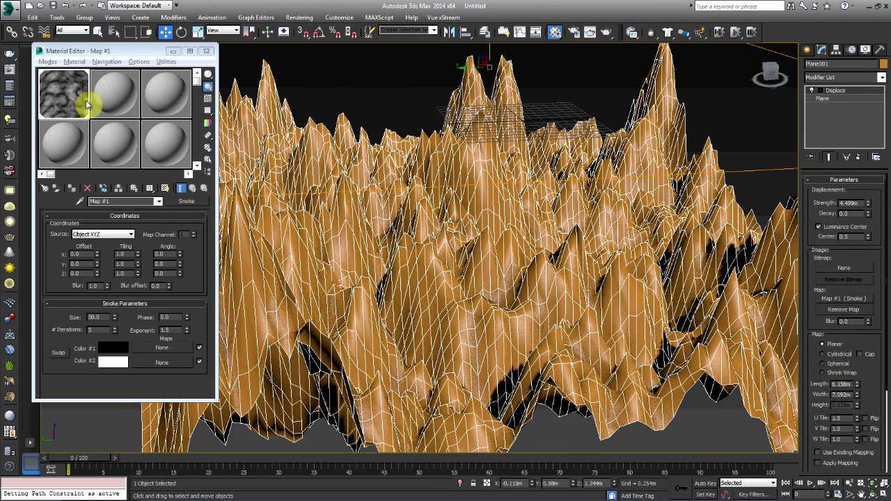
# Swap the Displace map from Smoke to a new Noise map, then orbit to view the wavy terrain
pyautogui.click(841, 301)
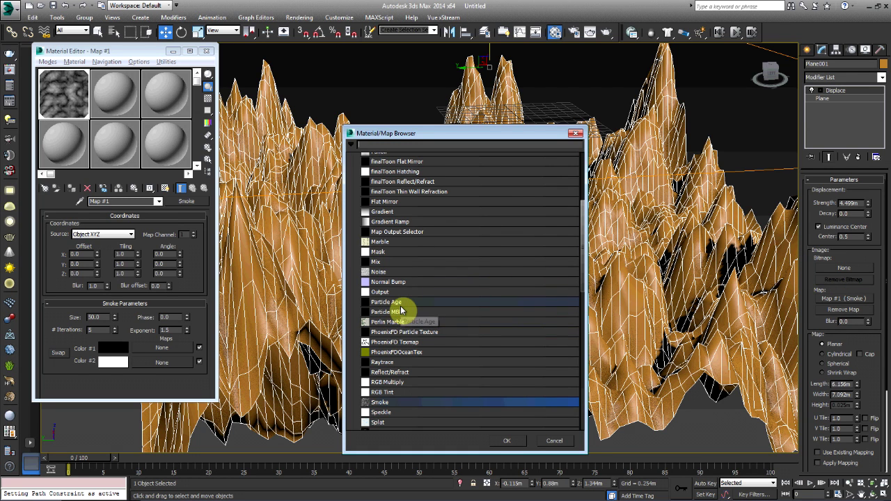
pyautogui.scroll(3, 401, 320)
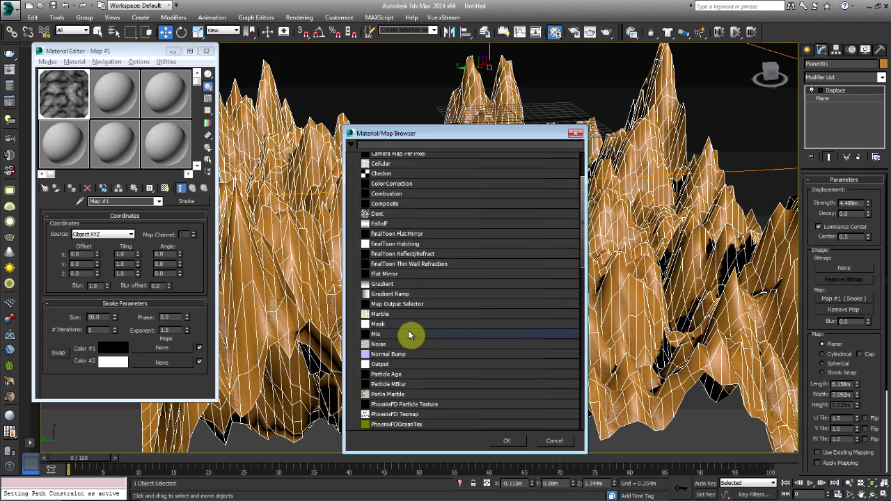
pyautogui.scroll(-1, 399, 337)
pyautogui.doubleClick(390, 335)
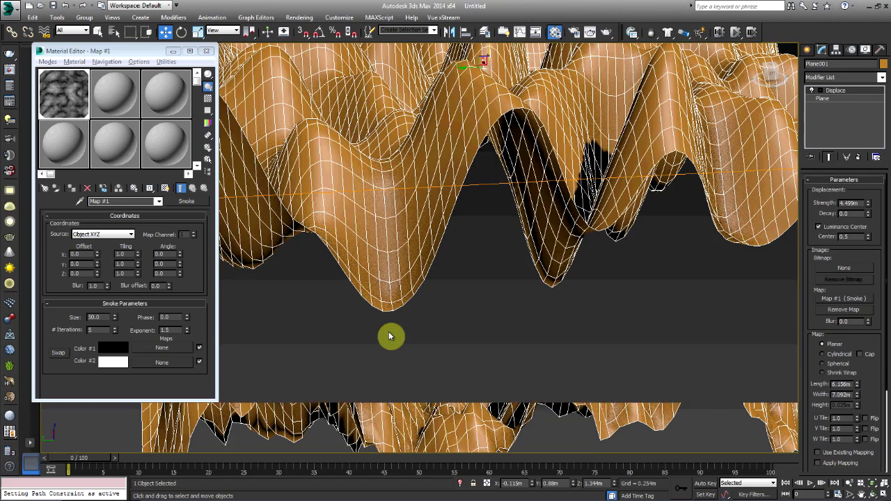
pyautogui.keyDown('alt'); pyautogui.moveTo(403, 257); pyautogui.dragTo(424, 350, button='middle'); pyautogui.keyUp('alt')
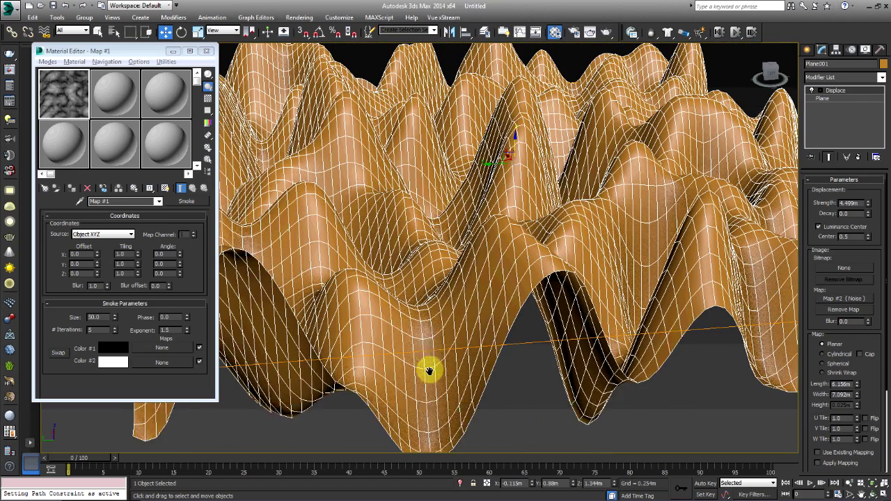
pyautogui.scroll(2, 427, 368)
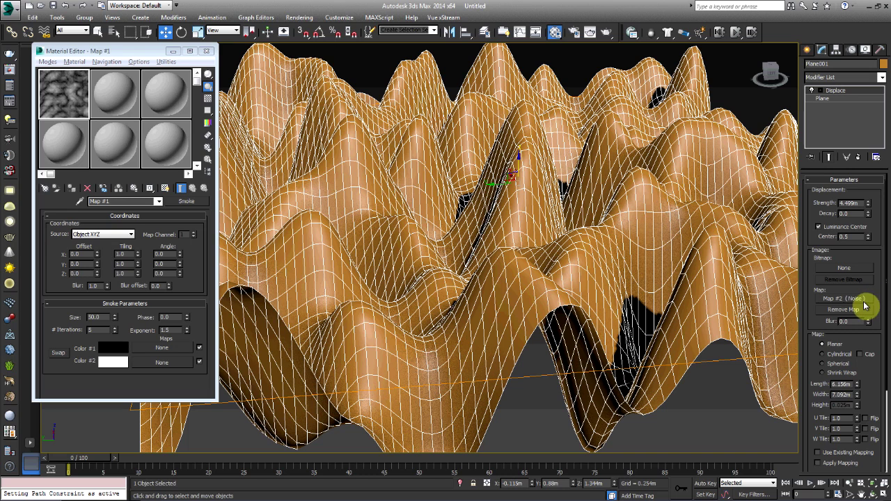
# Load Map #2 (Noise) as an instance into the second Material Editor sample slot
pyautogui.moveTo(567, 269); pyautogui.dragTo(113, 94)
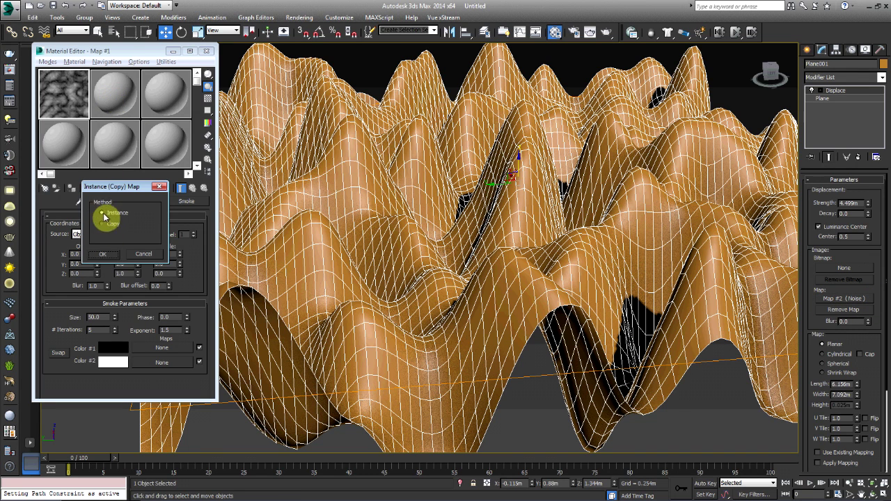
pyautogui.click(105, 256)
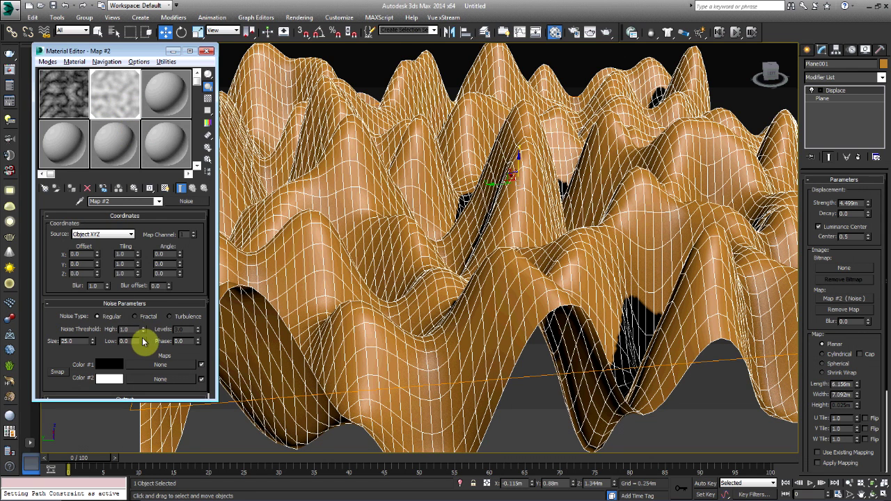
# Make the Noise Turbulence, enlarge its Size to about 172.8, and lower High threshold to 0.575
pyautogui.moveTo(143, 341); pyautogui.dragTo(144, 334)
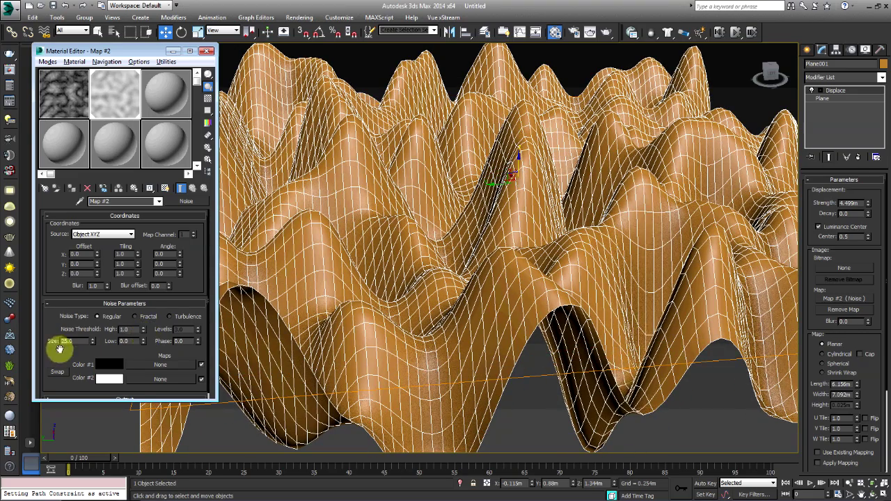
pyautogui.click(173, 320)
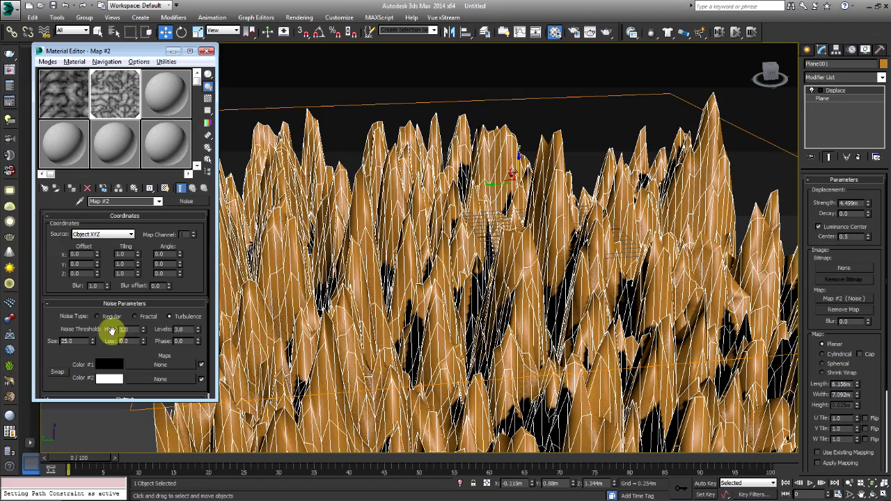
pyautogui.moveTo(92, 343); pyautogui.dragTo(135, 156)
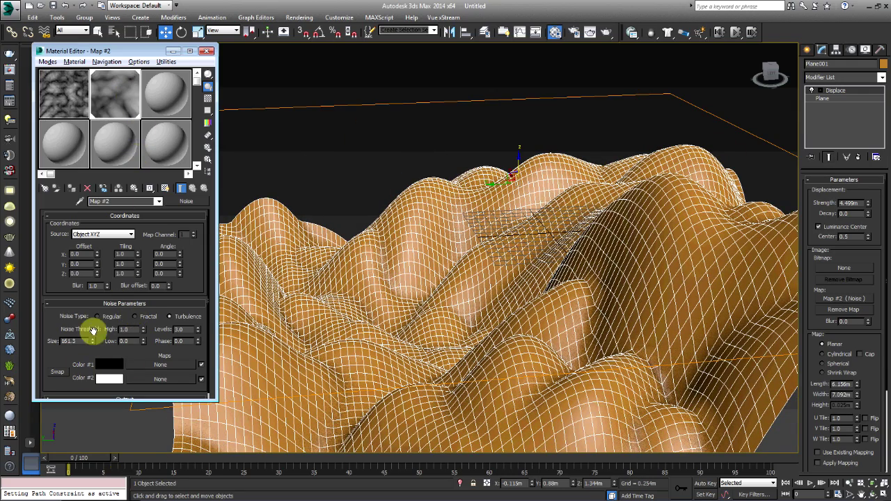
pyautogui.moveTo(96, 344); pyautogui.dragTo(93, 286)
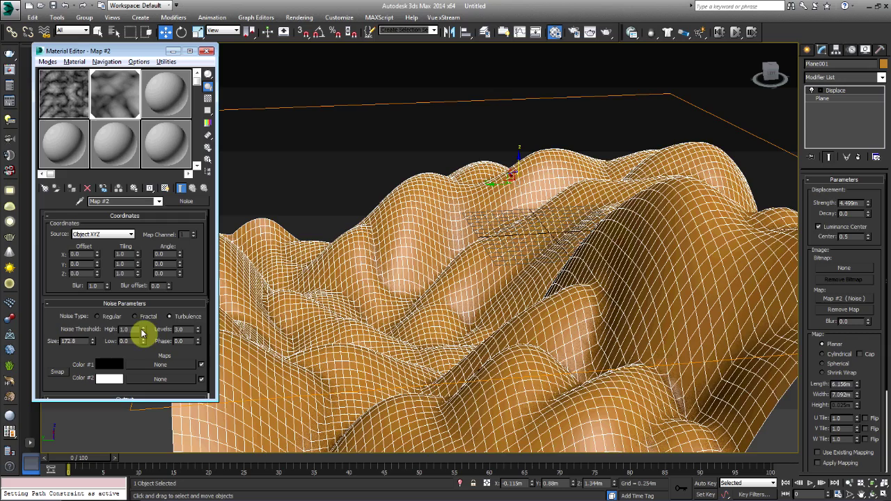
pyautogui.moveTo(142, 334); pyautogui.dragTo(147, 298)
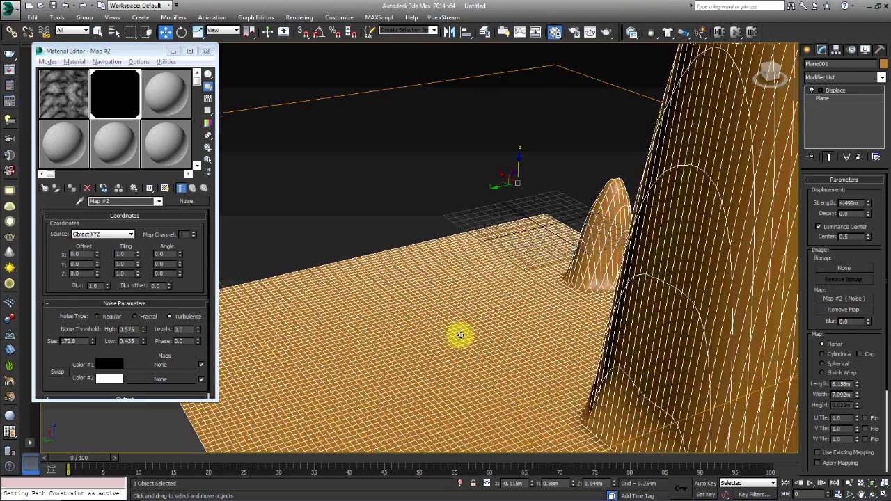
# Reduce the Noise Size to 143.9 and raise the High threshold back to 1.0
pyautogui.keyDown('alt'); pyautogui.moveTo(460, 335); pyautogui.dragTo(413, 316, button='middle'); pyautogui.keyUp('alt')
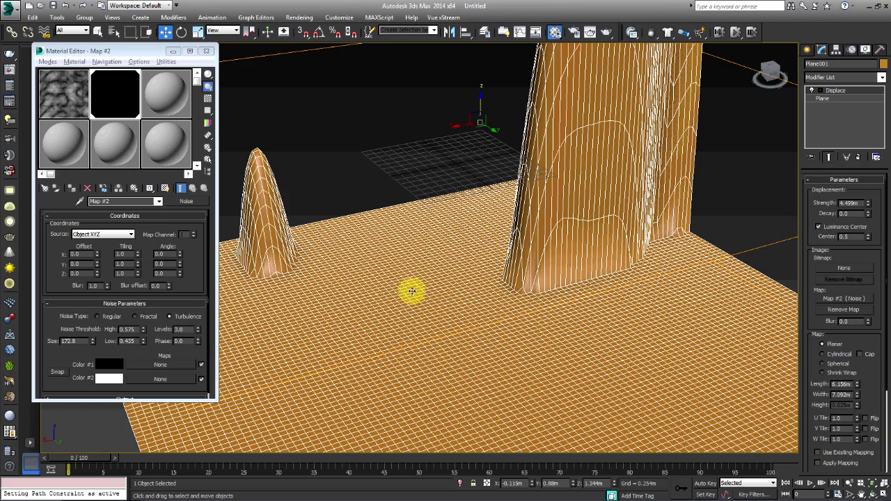
pyautogui.moveTo(414, 356); pyautogui.dragTo(429, 321, button='middle')
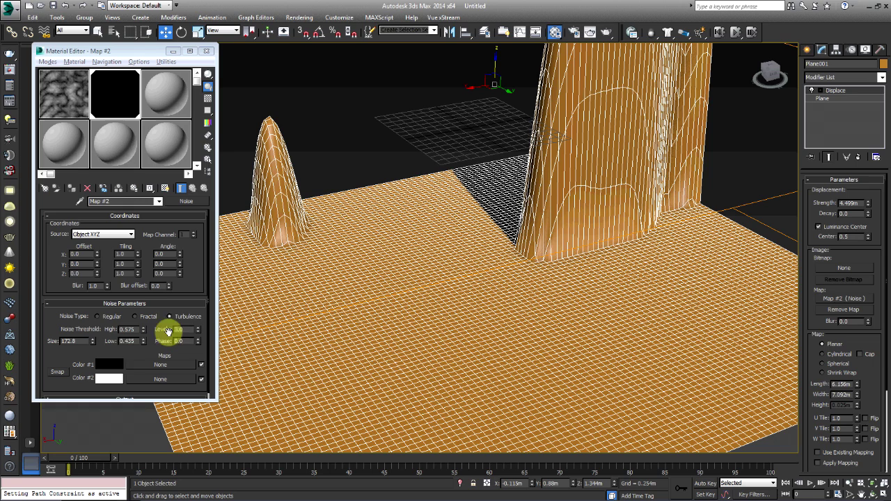
pyautogui.click(94, 340)
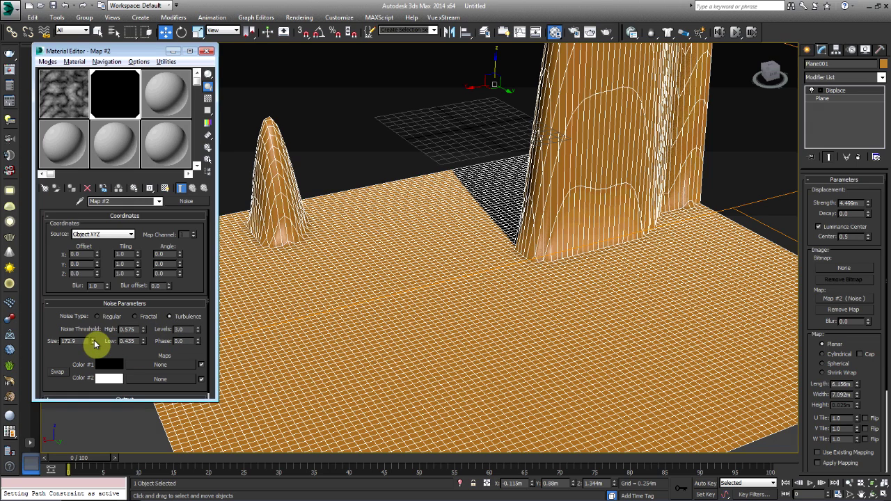
pyautogui.moveTo(95, 342); pyautogui.dragTo(115, 473)
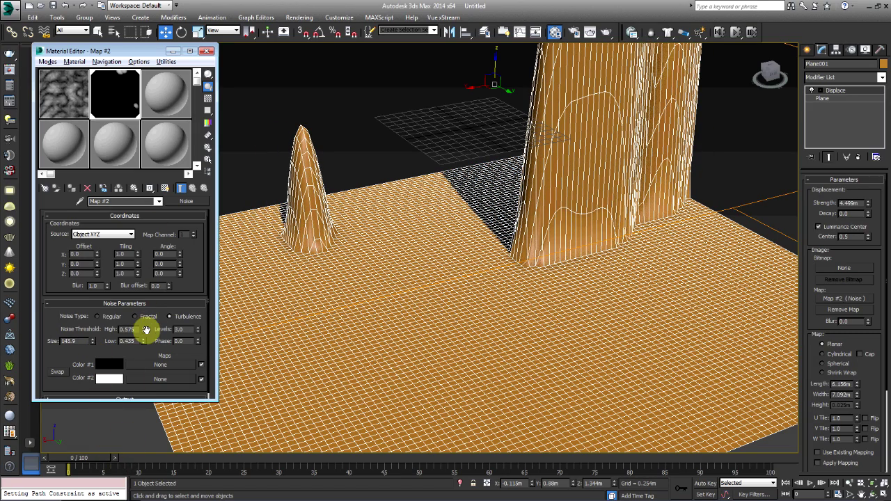
pyautogui.moveTo(145, 335); pyautogui.dragTo(145, 282)
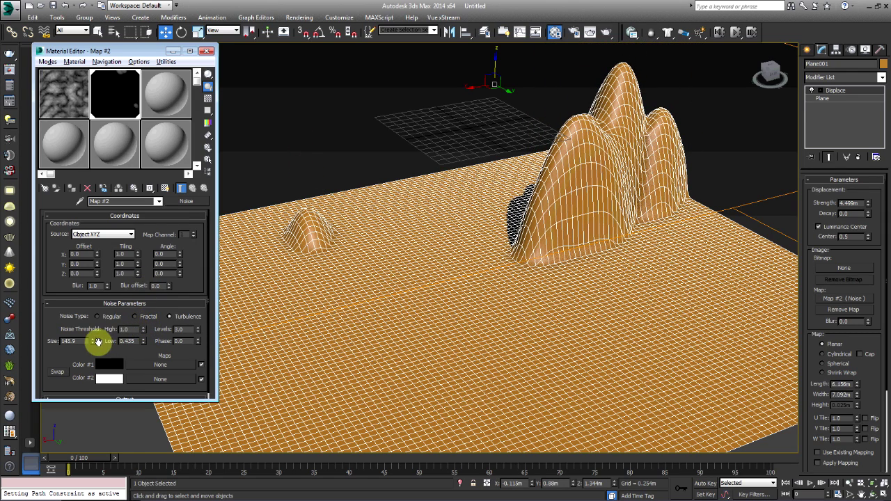
# Lower the Noise Low threshold to 0.22, then orbit and zoom to inspect the hills and valleys
pyautogui.moveTo(145, 343)
pyautogui.mouseDown()
pyautogui.moveTo(153, 364)
pyautogui.moveTo(149, 356)
pyautogui.mouseUp()
pyautogui.click(179, 188)
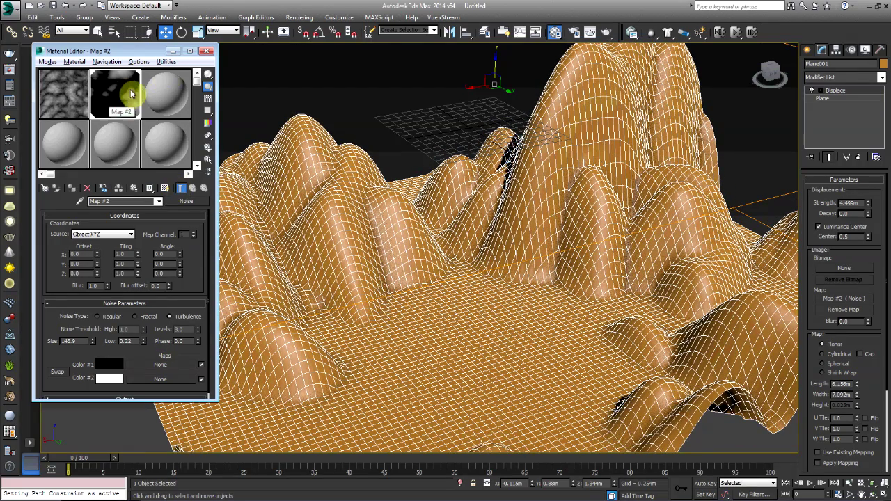
pyautogui.keyDown('alt'); pyautogui.moveTo(378, 302); pyautogui.dragTo(452, 292, button='middle'); pyautogui.keyUp('alt')
pyautogui.click(113, 93)
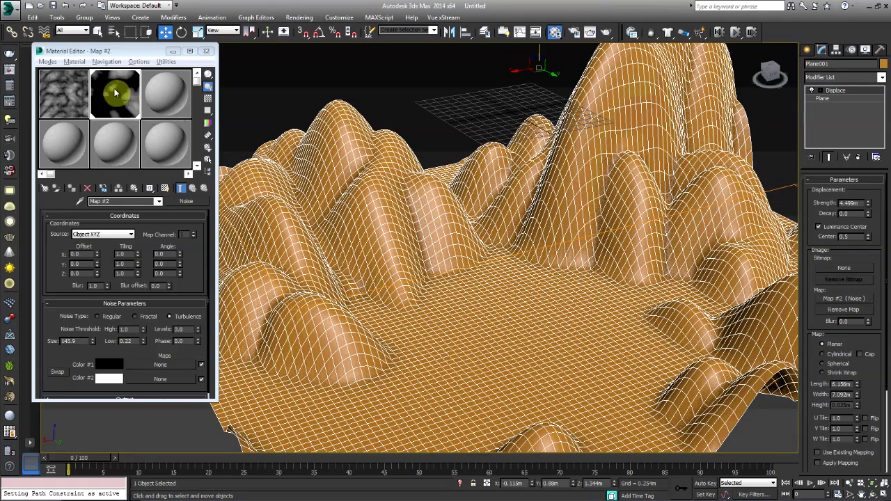
pyautogui.scroll(2, 437, 314)
pyautogui.scroll(5, 433, 215)
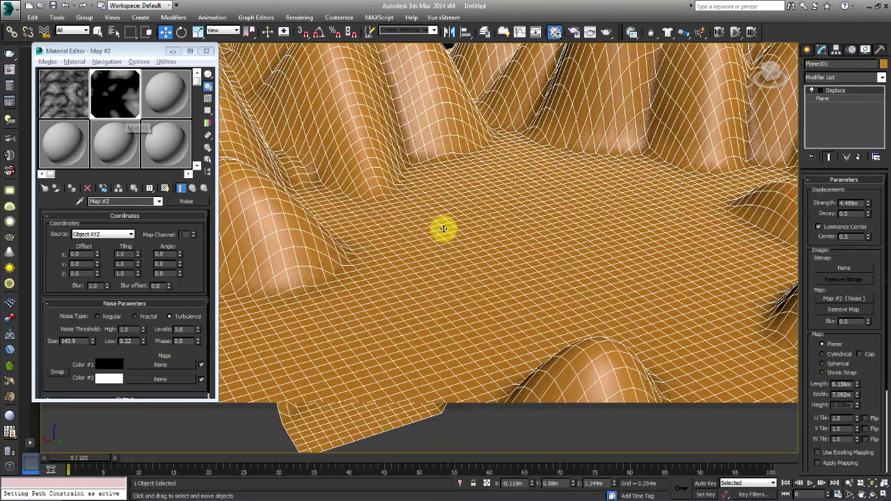
pyautogui.keyDown('alt'); pyautogui.moveTo(444, 229); pyautogui.dragTo(194, 124, button='middle'); pyautogui.keyUp('alt')
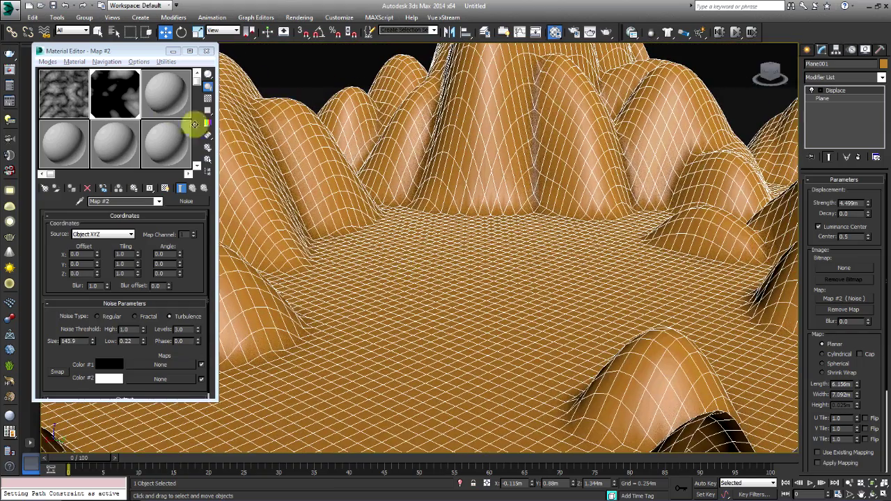
pyautogui.scroll(4, 411, 182)
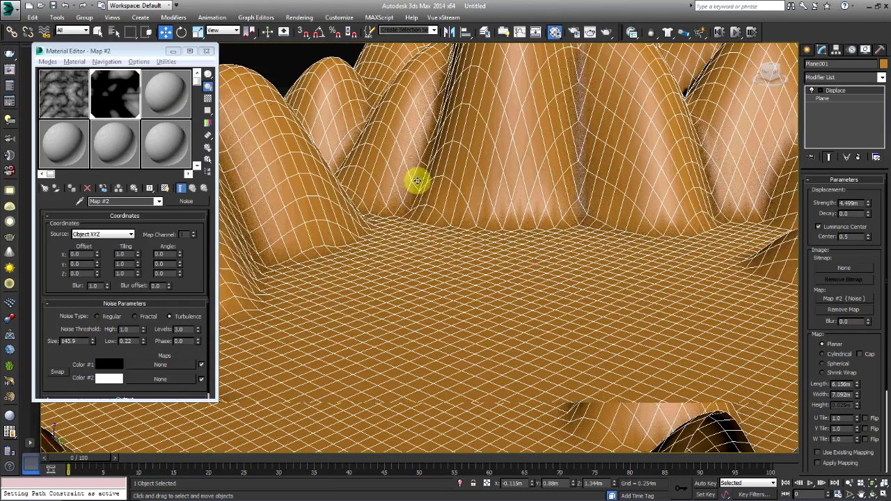
pyautogui.keyDown('alt'); pyautogui.moveTo(420, 236); pyautogui.dragTo(522, 274, button='middle'); pyautogui.keyUp('alt')
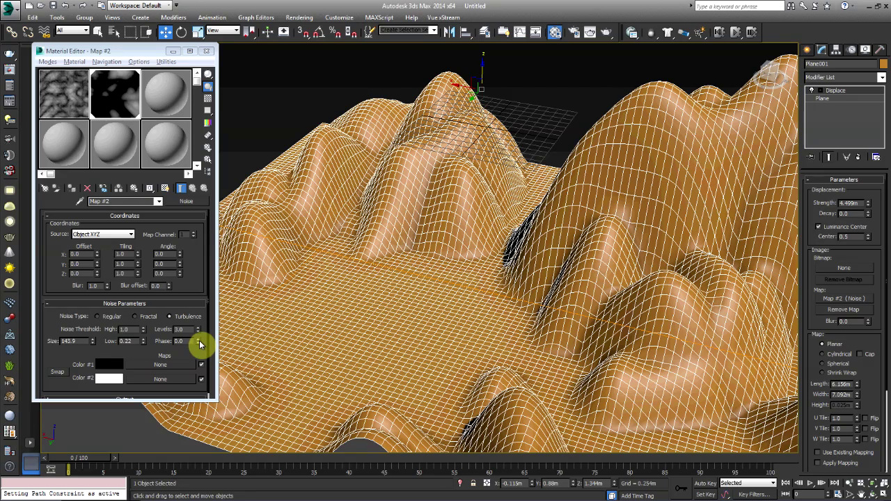
# Set the Noise Phase to 10.3 and pan across the rearranged terrain
pyautogui.moveTo(199, 343); pyautogui.dragTo(197, 288)
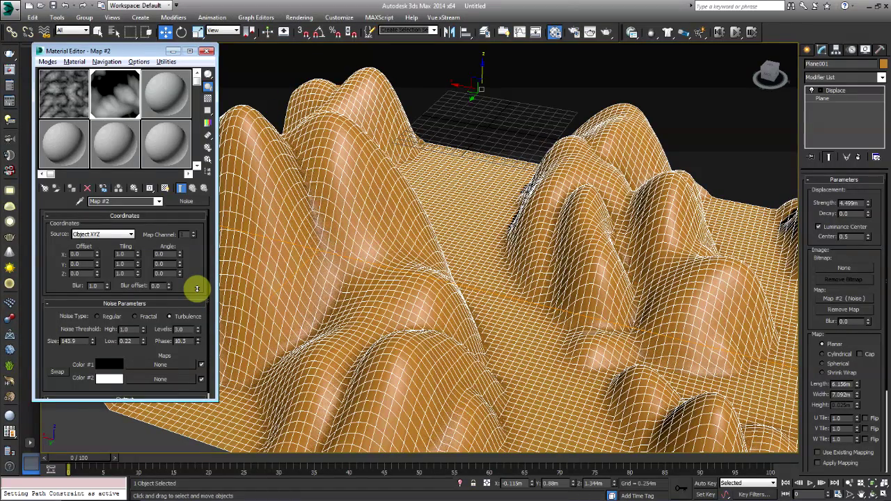
pyautogui.moveTo(527, 260); pyautogui.dragTo(365, 254, button='middle')
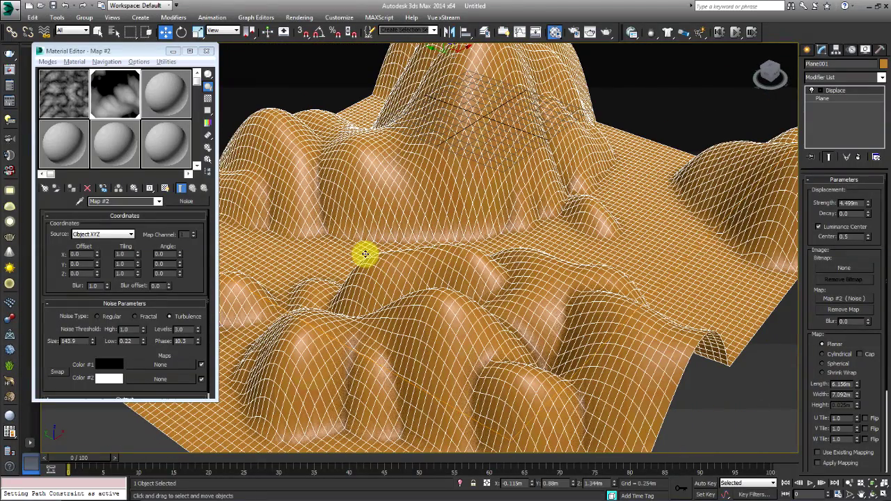
pyautogui.scroll(-5, 366, 252)
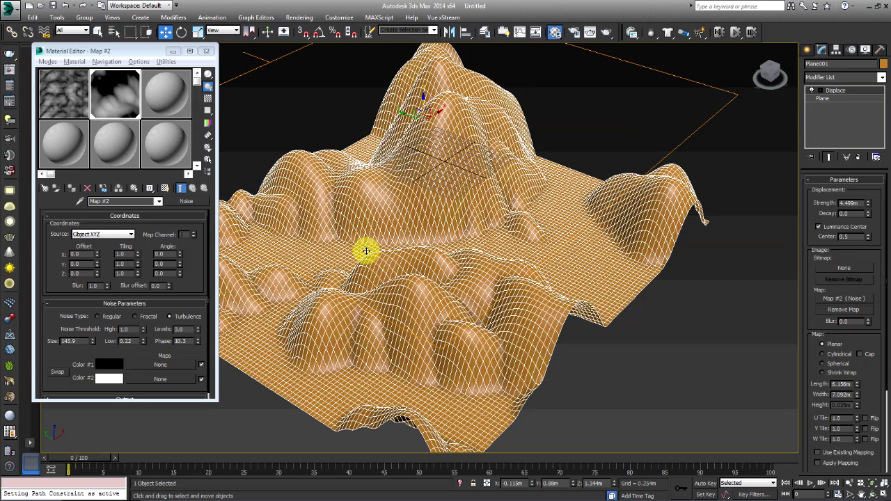
pyautogui.keyDown('alt'); pyautogui.moveTo(366, 251); pyautogui.dragTo(403, 248, button='middle'); pyautogui.keyUp('alt')
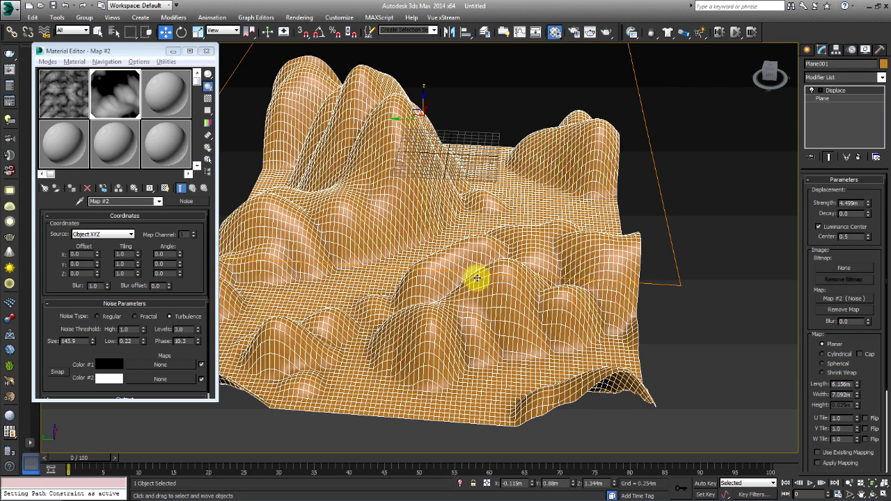
pyautogui.moveTo(452, 286); pyautogui.dragTo(473, 296, button='middle')
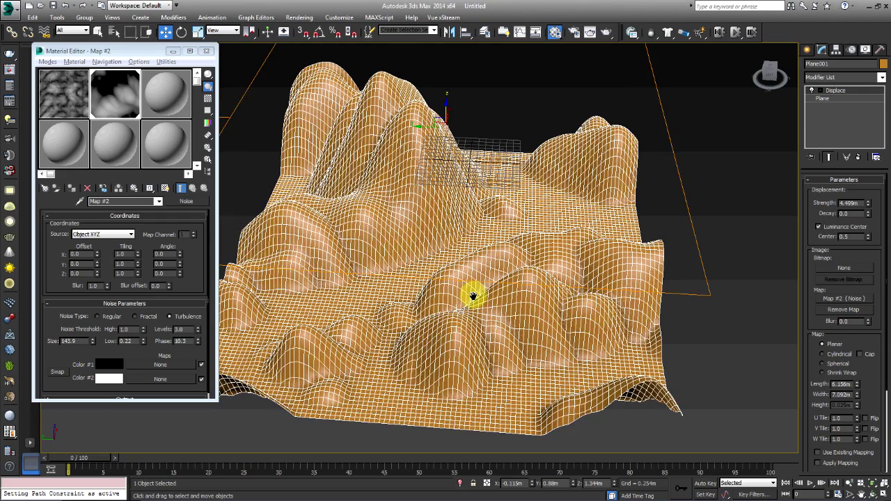
pyautogui.scroll(3, 471, 294)
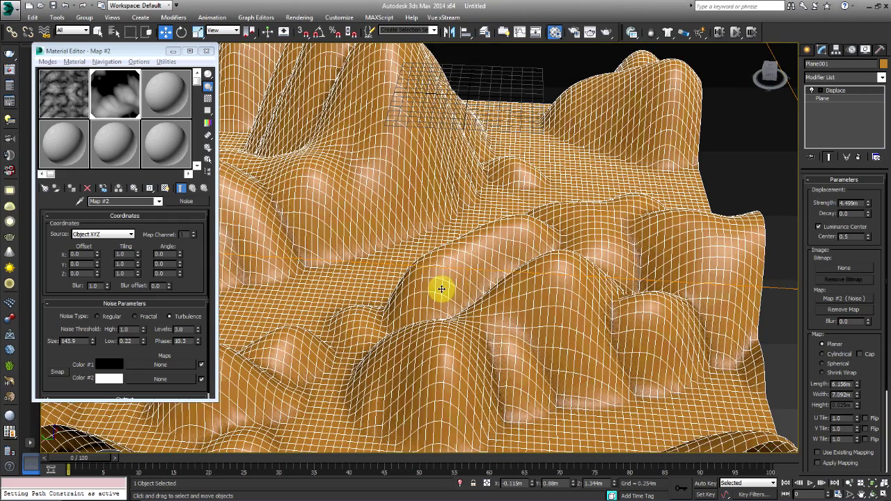
pyautogui.scroll(-4, 446, 290)
pyautogui.keyDown('alt'); pyautogui.moveTo(446, 293); pyautogui.dragTo(479, 293, button='middle'); pyautogui.keyUp('alt')
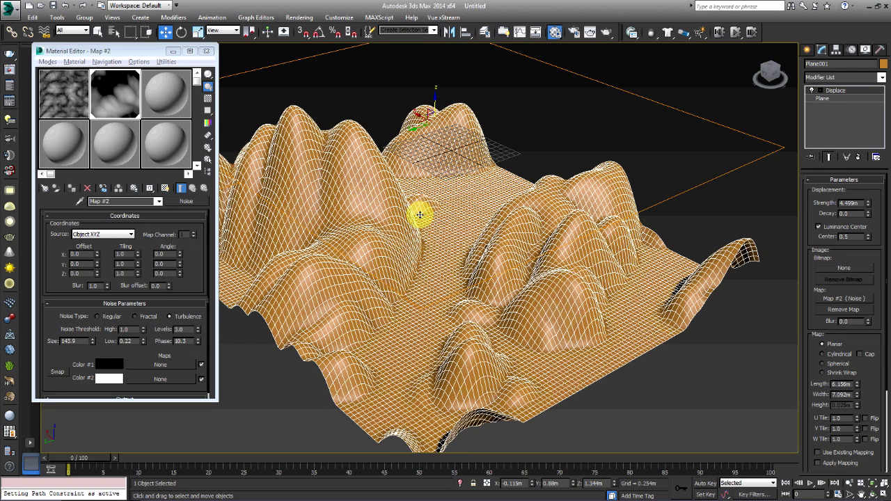
pyautogui.keyDown('alt'); pyautogui.moveTo(418, 211); pyautogui.dragTo(417, 278, button='middle'); pyautogui.keyUp('alt')
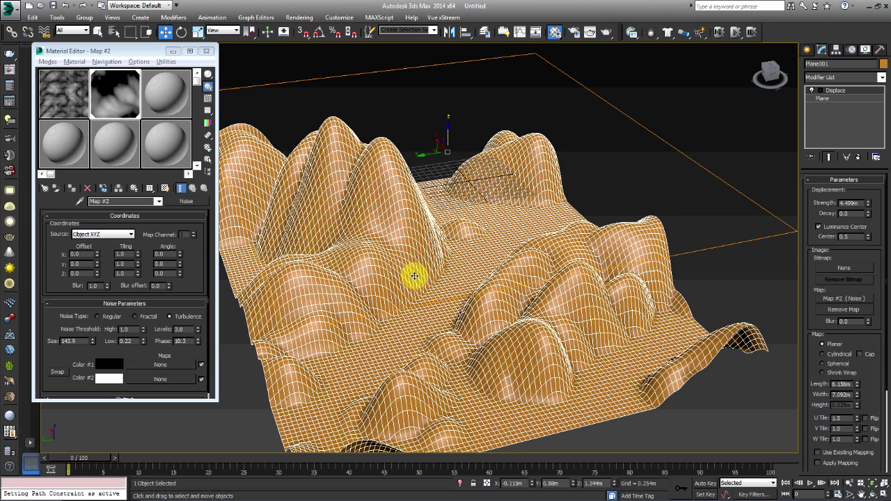
pyautogui.scroll(2, 414, 277)
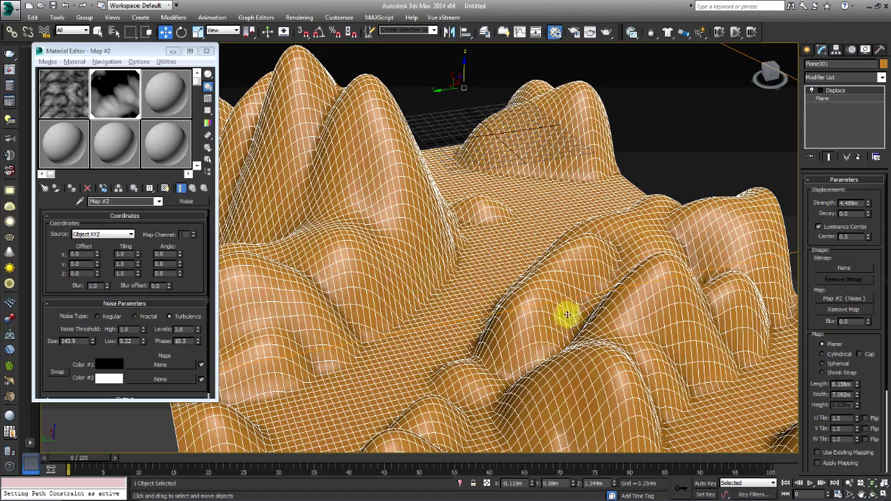
pyautogui.keyDown('alt'); pyautogui.moveTo(567, 315); pyautogui.dragTo(450, 325, button='middle'); pyautogui.keyUp('alt')
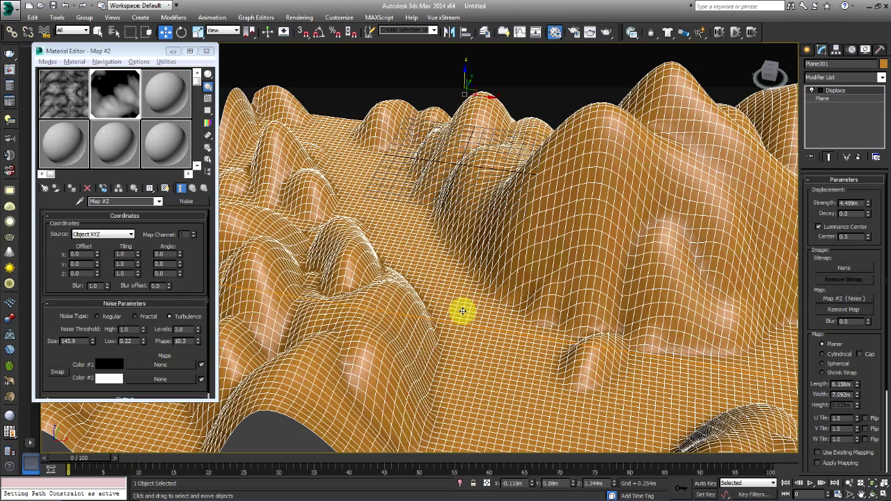
pyautogui.scroll(-3, 483, 292)
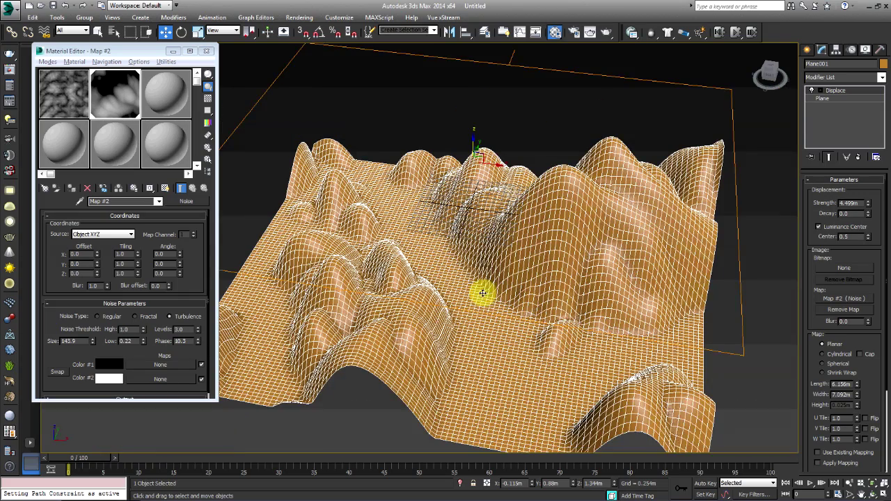
pyautogui.keyDown('alt'); pyautogui.moveTo(481, 292); pyautogui.dragTo(512, 292, button='middle'); pyautogui.keyUp('alt')
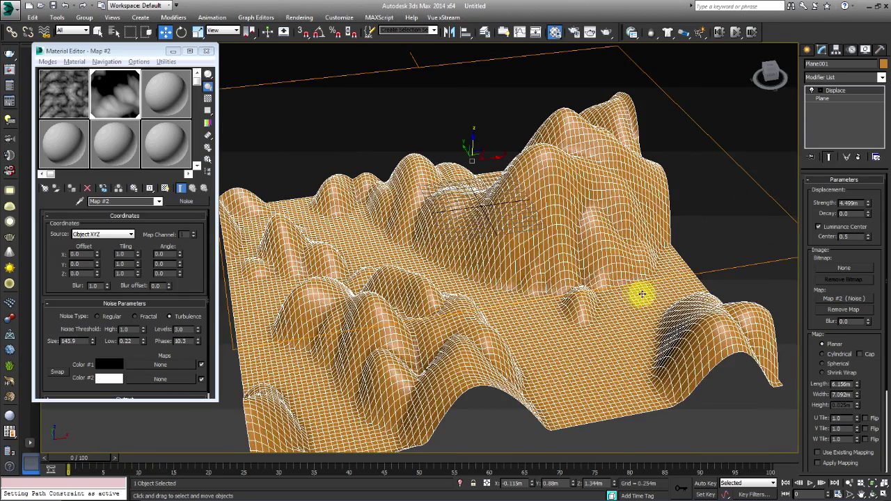
pyautogui.keyDown('alt'); pyautogui.moveTo(638, 295); pyautogui.dragTo(657, 295, button='middle'); pyautogui.keyUp('alt')
pyautogui.scroll(3, 589, 295)
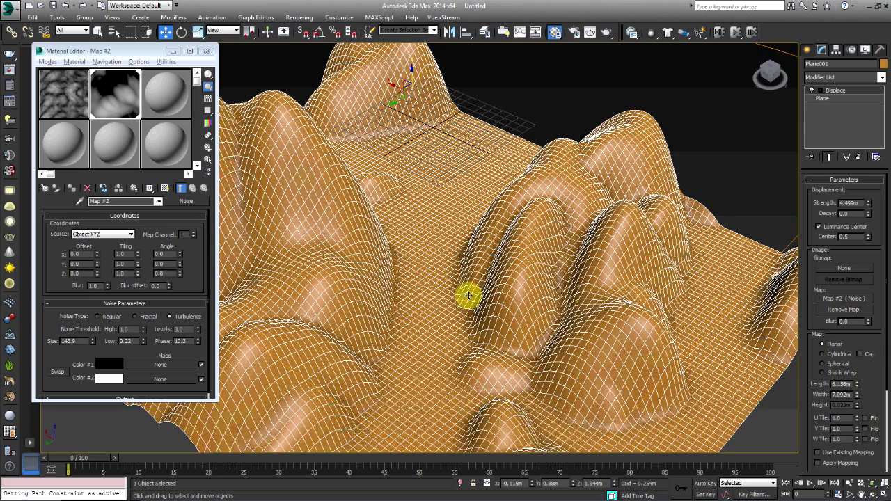
pyautogui.keyDown('alt'); pyautogui.moveTo(469, 294); pyautogui.dragTo(463, 279, button='middle'); pyautogui.keyUp('alt')
pyautogui.scroll(2, 464, 279)
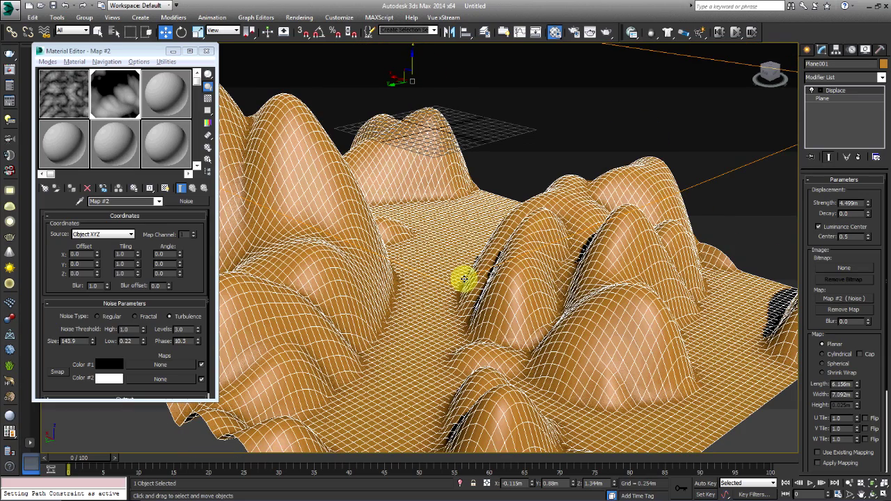